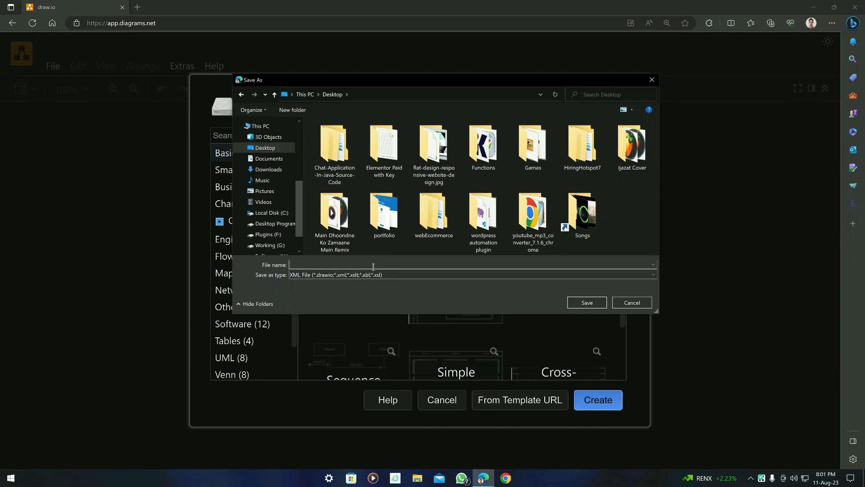
# Save the new diagram file on the Desktop as "sample diagrams" and dismiss the pop-ups
pyautogui.write('sample diagrams')
pyautogui.press('Return')
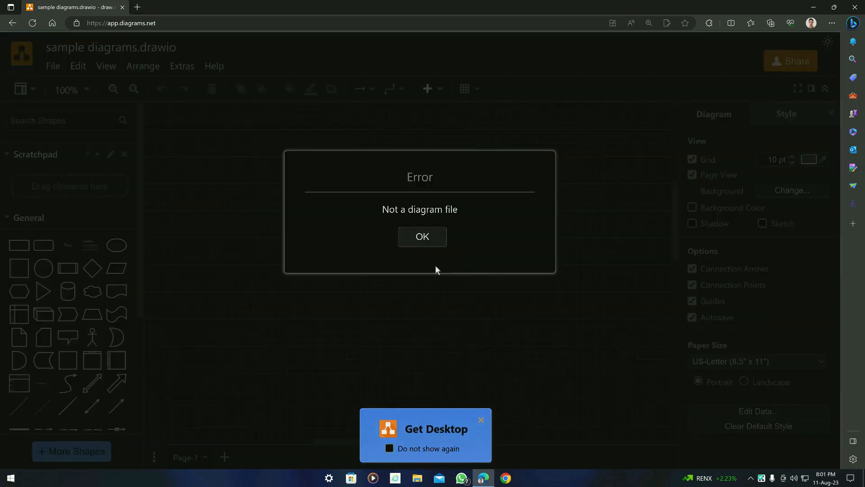
pyautogui.click(424, 237)
pyautogui.click(482, 421)
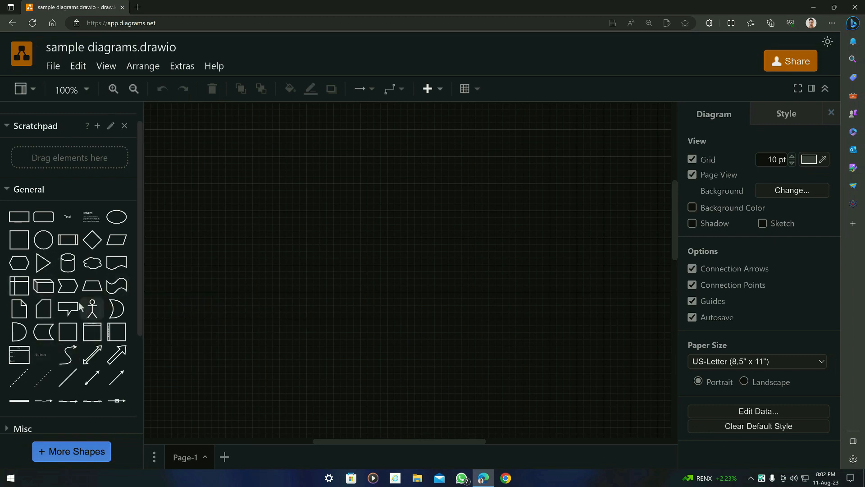
# Examine the shape library's General and Advanced shapes, including the Orgchart preview
pyautogui.scroll(-3, 79, 301)
pyautogui.scroll(4, 26, 142)
pyautogui.scroll(-4, 42, 371)
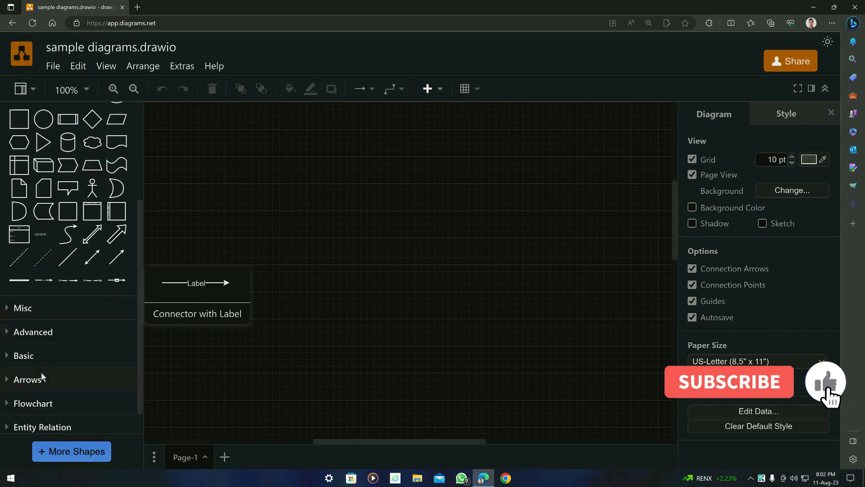
pyautogui.scroll(3, 18, 287)
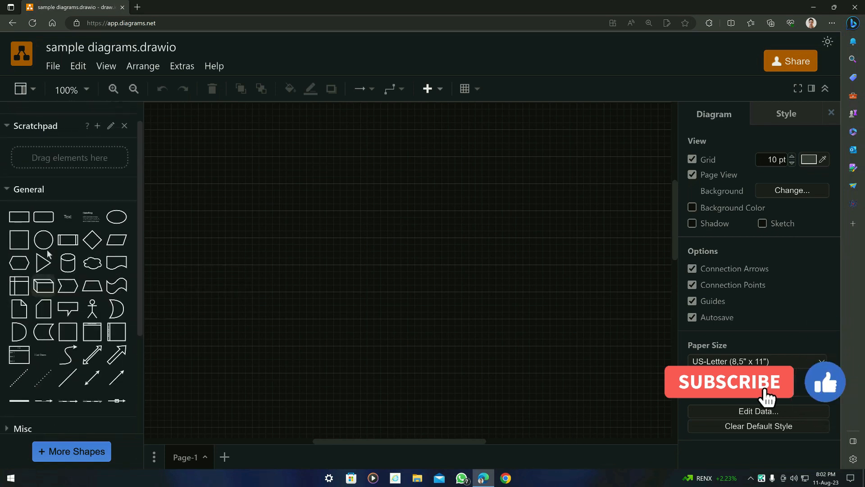
pyautogui.scroll(-2, 52, 370)
pyautogui.scroll(-1, 36, 333)
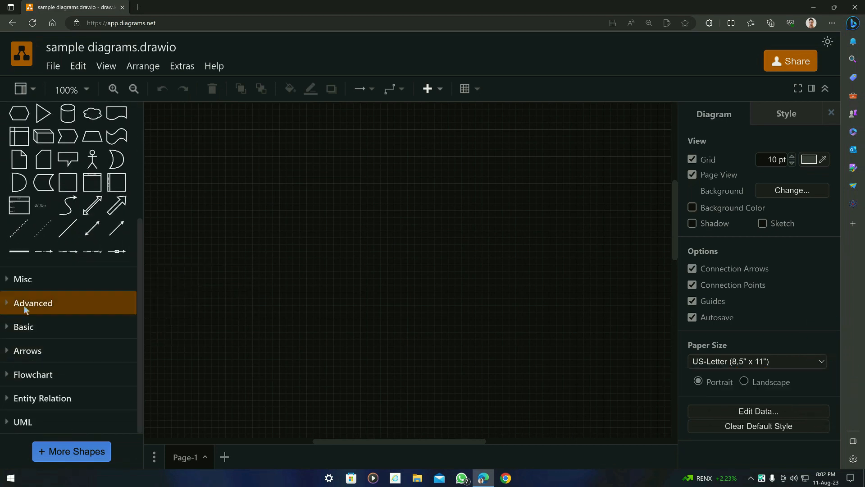
pyautogui.click(23, 303)
pyautogui.scroll(-2, 45, 288)
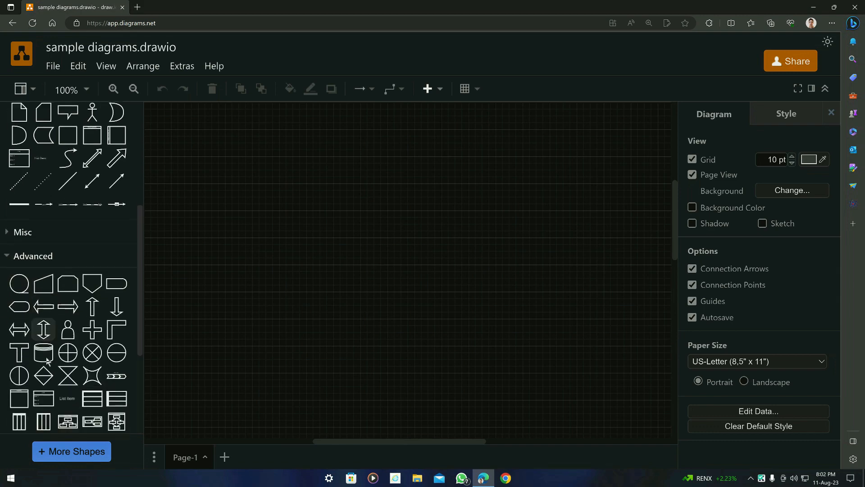
pyautogui.scroll(-2, 54, 329)
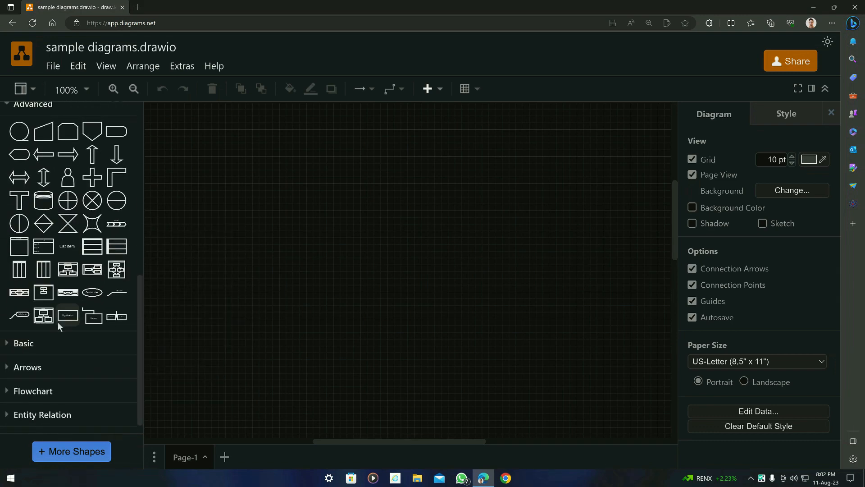
pyautogui.moveTo(46, 320)
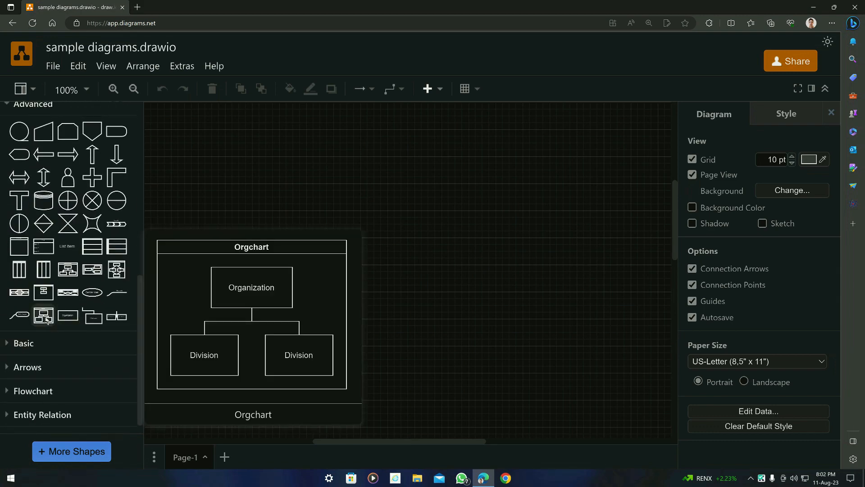
pyautogui.scroll(-1, 45, 356)
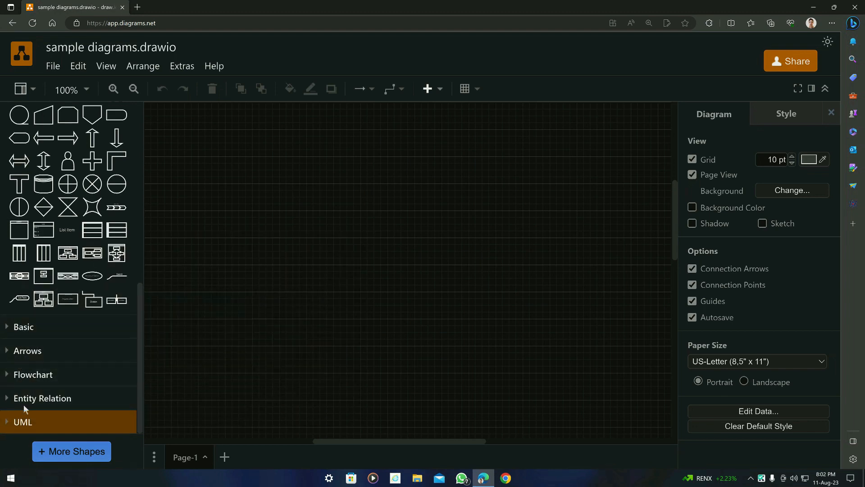
# Place a UML Class shape with field and method rows in the upper middle of the canvas
pyautogui.click(16, 421)
pyautogui.scroll(-5, 58, 387)
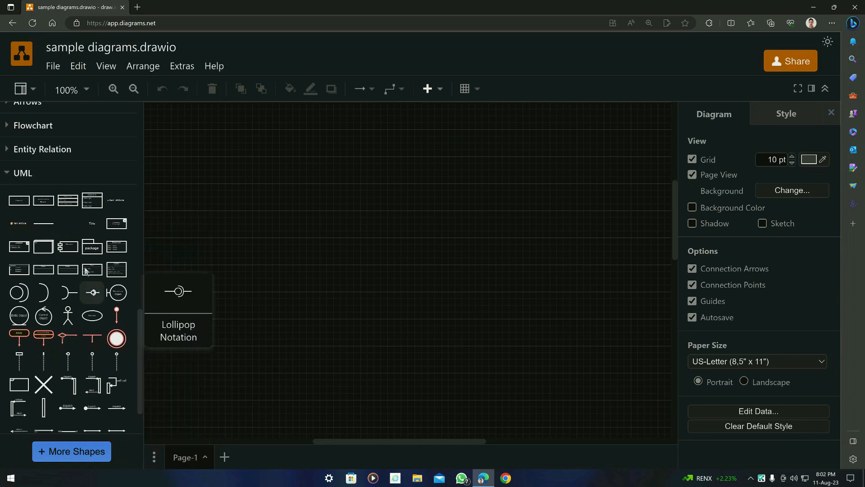
pyautogui.moveTo(19, 218)
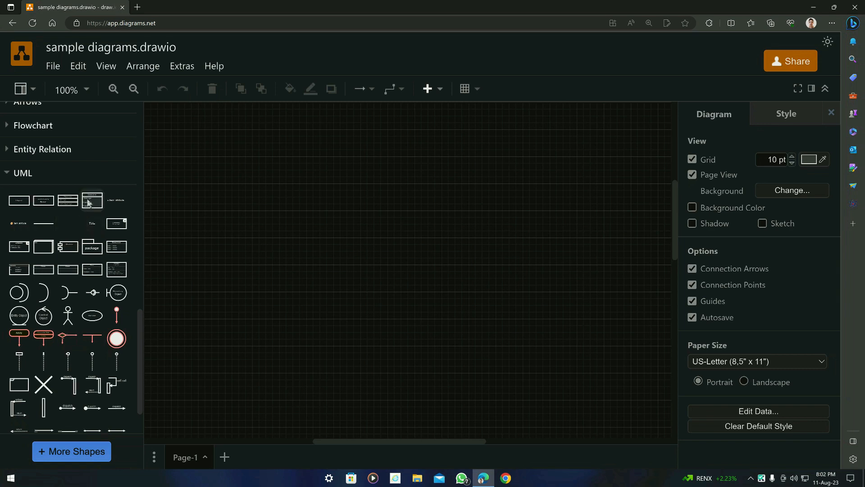
pyautogui.moveTo(89, 203)
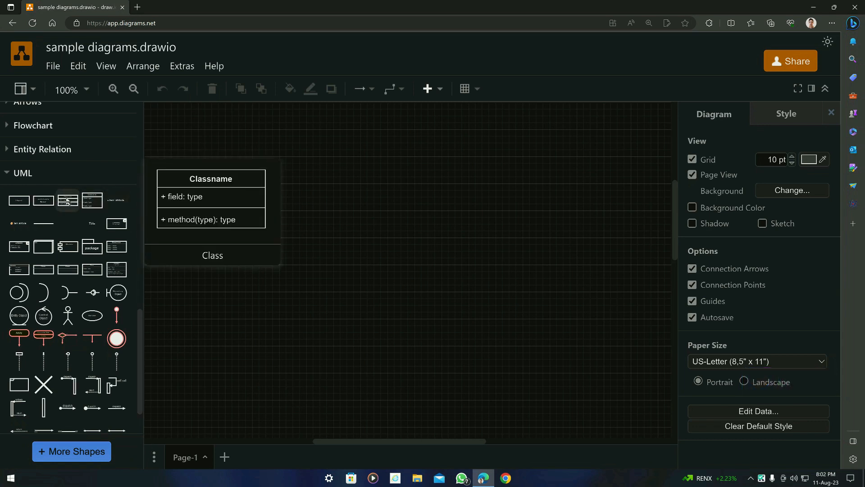
pyautogui.scroll(-1, 41, 270)
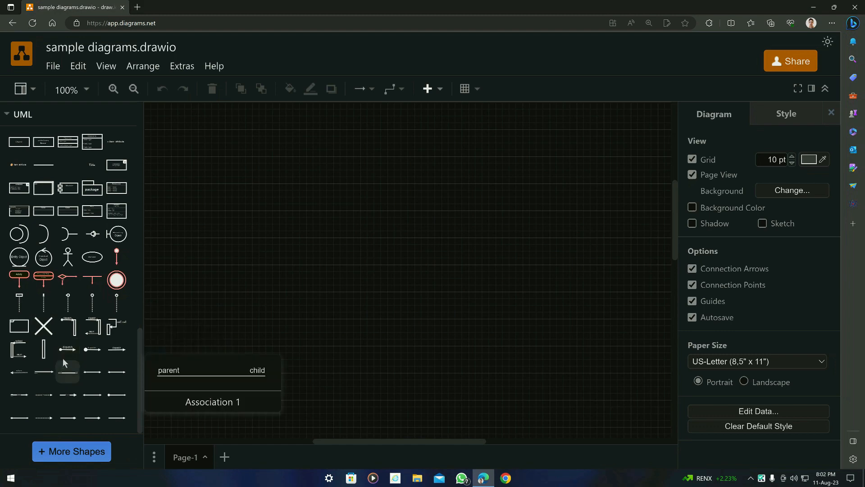
pyautogui.scroll(4, 58, 336)
pyautogui.scroll(3, 54, 336)
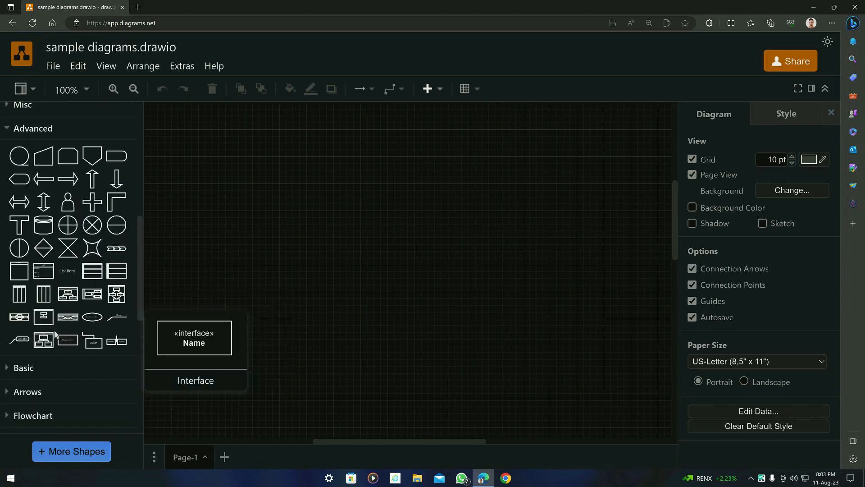
pyautogui.scroll(-1, 54, 334)
pyautogui.scroll(-3, 54, 334)
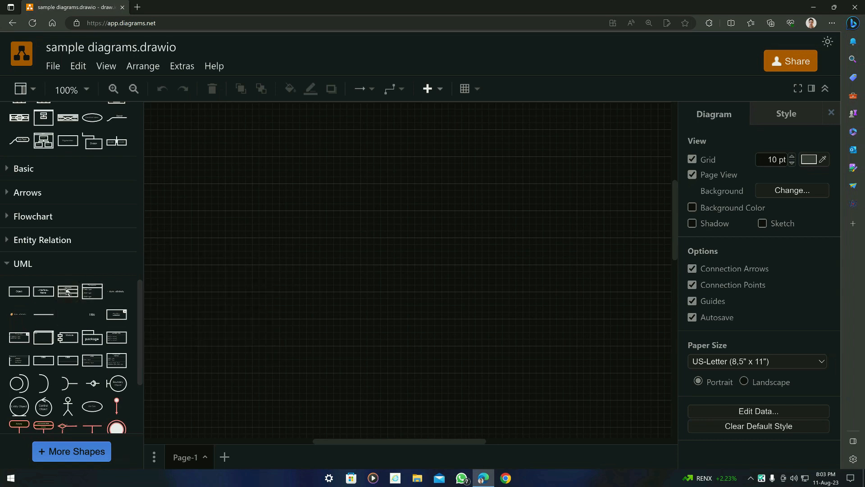
pyautogui.moveTo(67, 293); pyautogui.dragTo(370, 151)
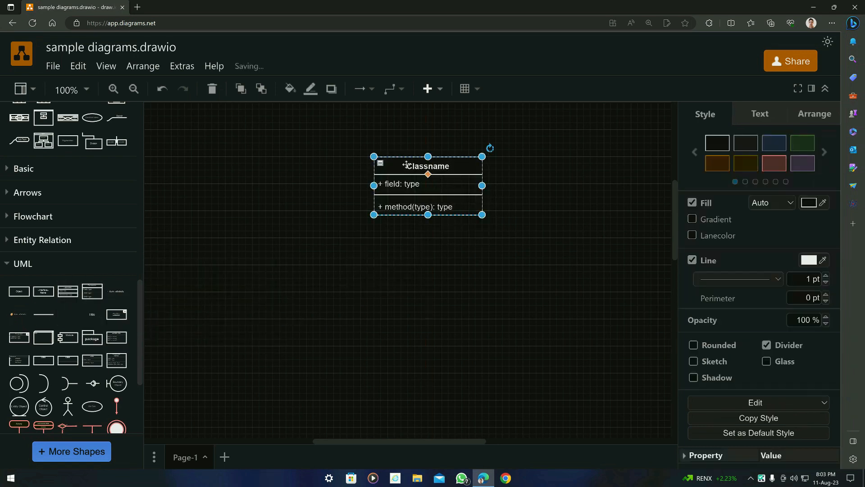
pyautogui.scroll(1, 497, 210)
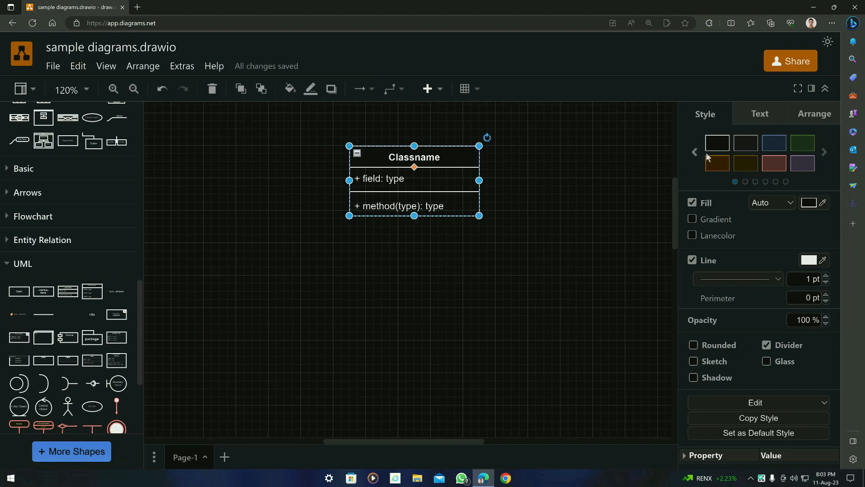
# Apply the orange preset style to the UML class shape's fill and outline
pyautogui.click(762, 118)
pyautogui.click(806, 118)
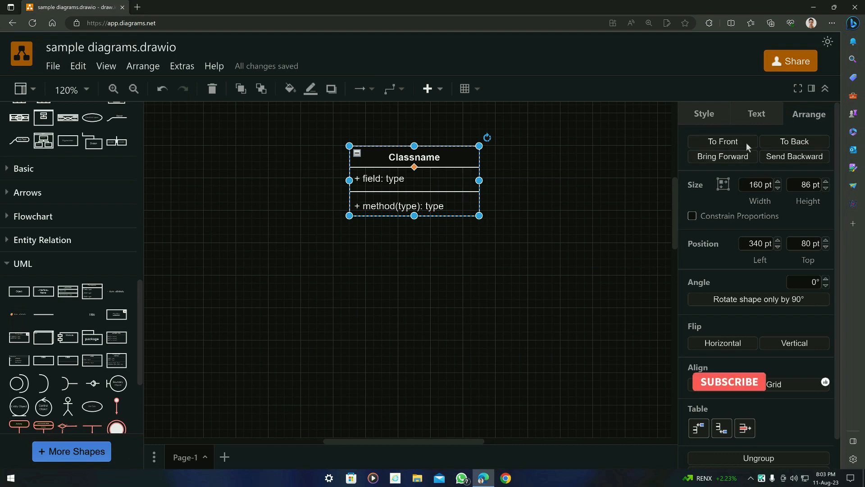
pyautogui.scroll(-1, 757, 301)
pyautogui.scroll(1, 755, 299)
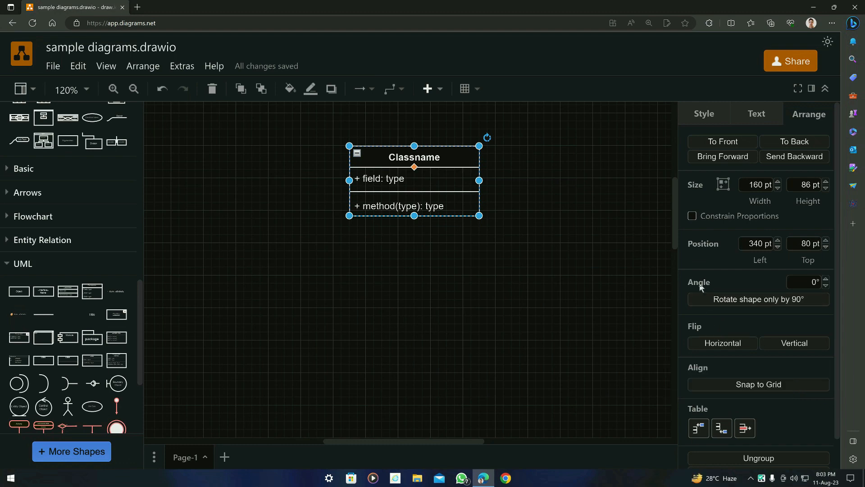
pyautogui.click(756, 114)
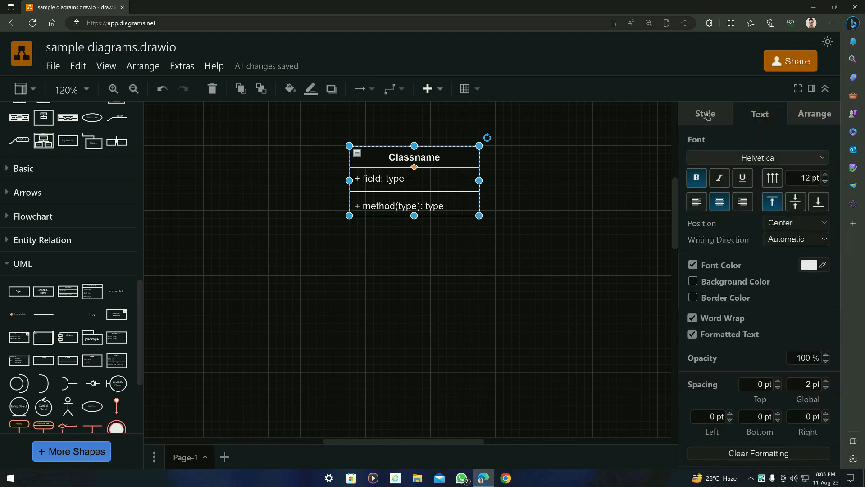
pyautogui.click(704, 114)
pyautogui.click(722, 165)
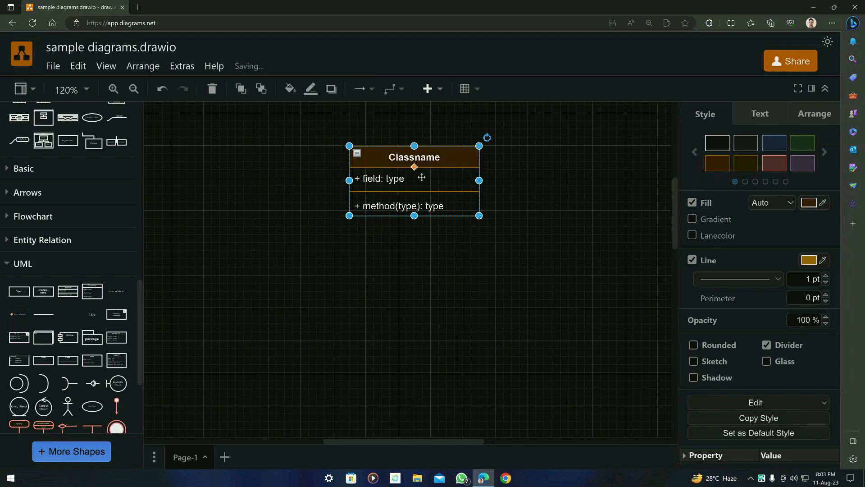
pyautogui.click(538, 164)
pyautogui.click(397, 155)
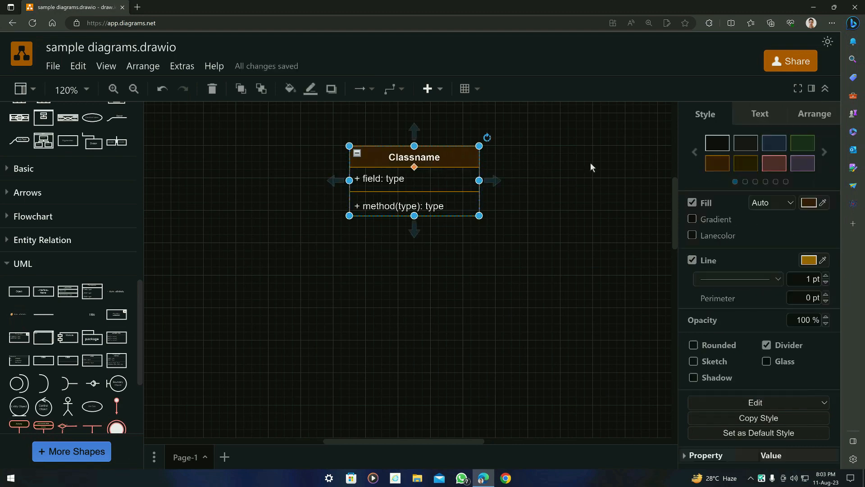
pyautogui.click(776, 166)
pyautogui.click(718, 166)
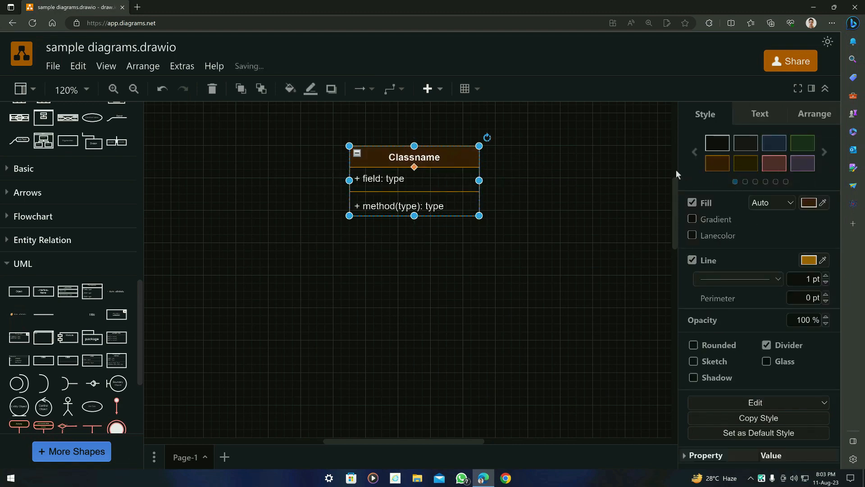
pyautogui.click(541, 184)
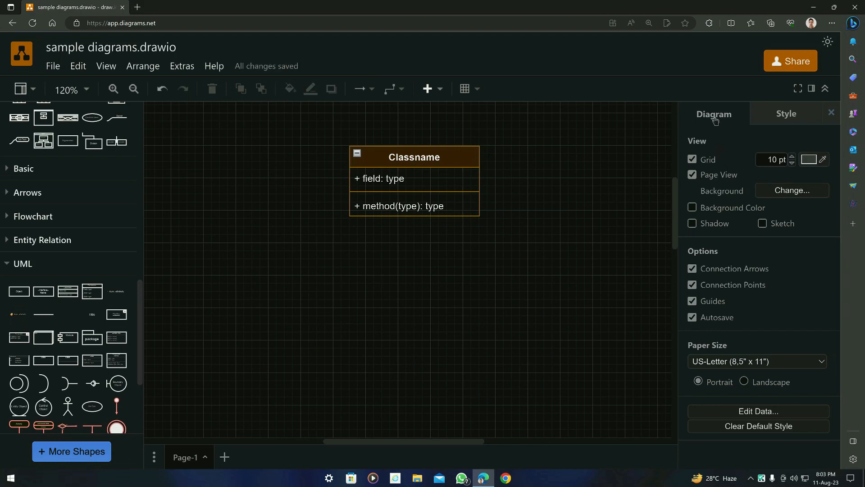
# Rename the class shape's title to "Management"
pyautogui.doubleClick(433, 157)
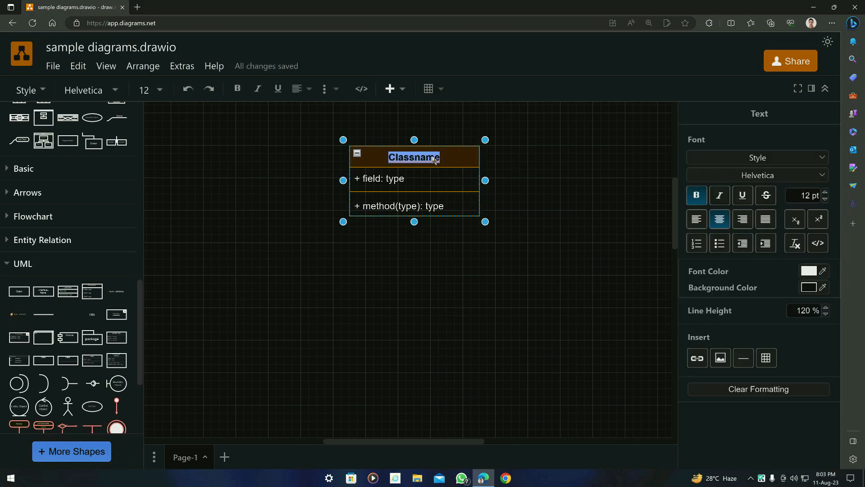
pyautogui.write('Management')
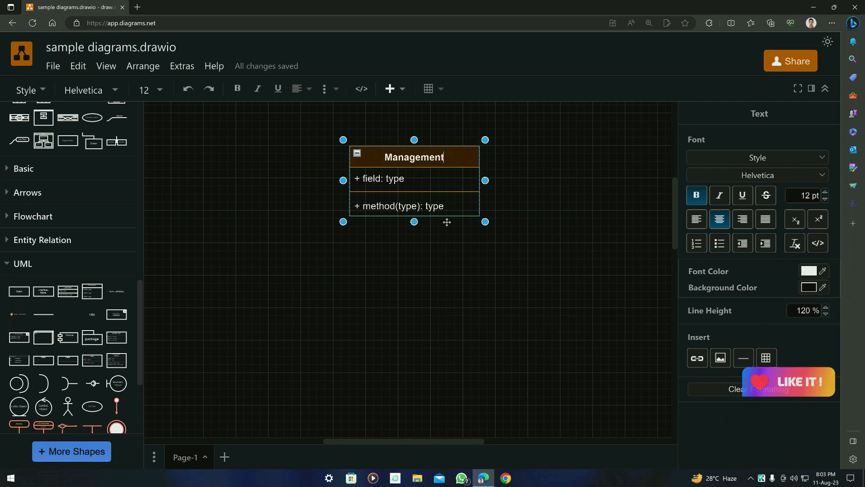
pyautogui.click(418, 227)
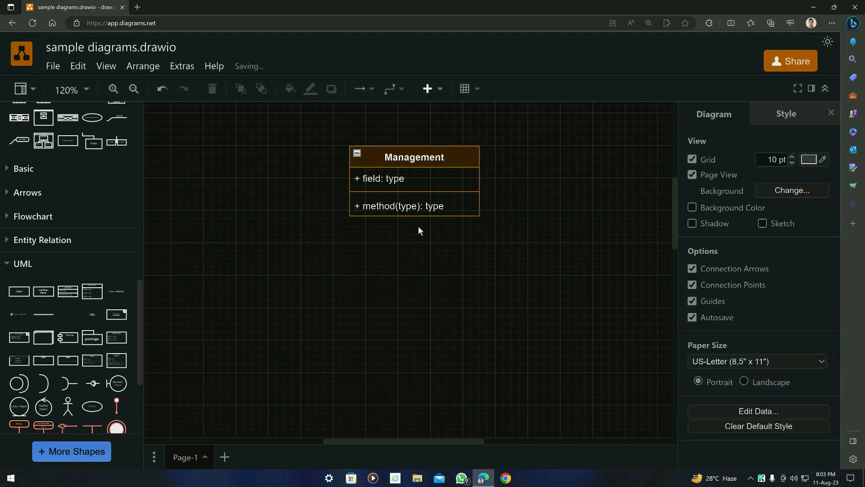
# Replace the text of the Management class's field row with "+"
pyautogui.click(390, 180)
pyautogui.doubleClick(413, 187)
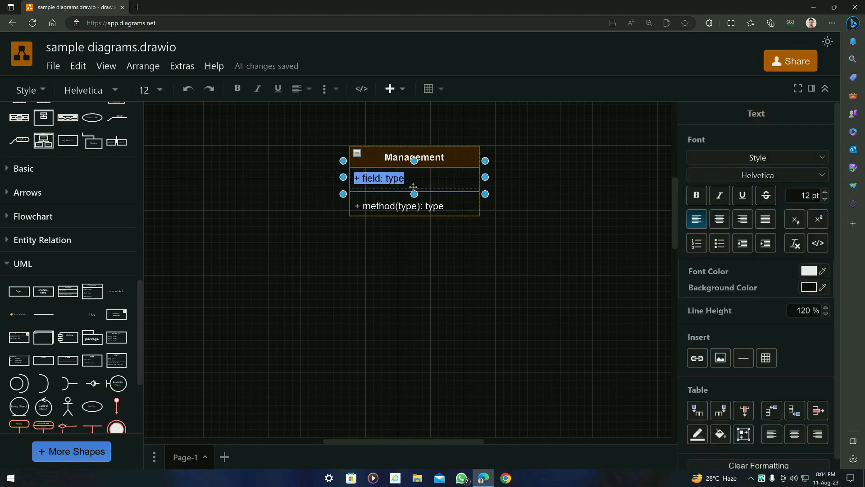
pyautogui.write('+')
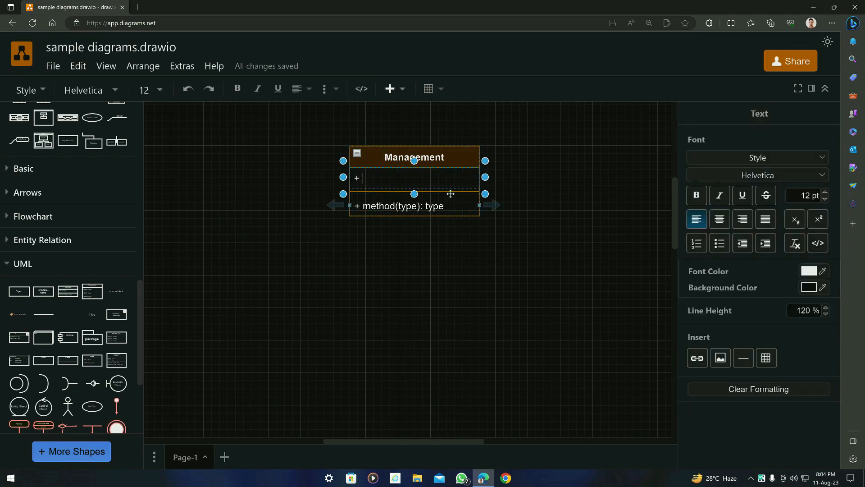
pyautogui.click(374, 161)
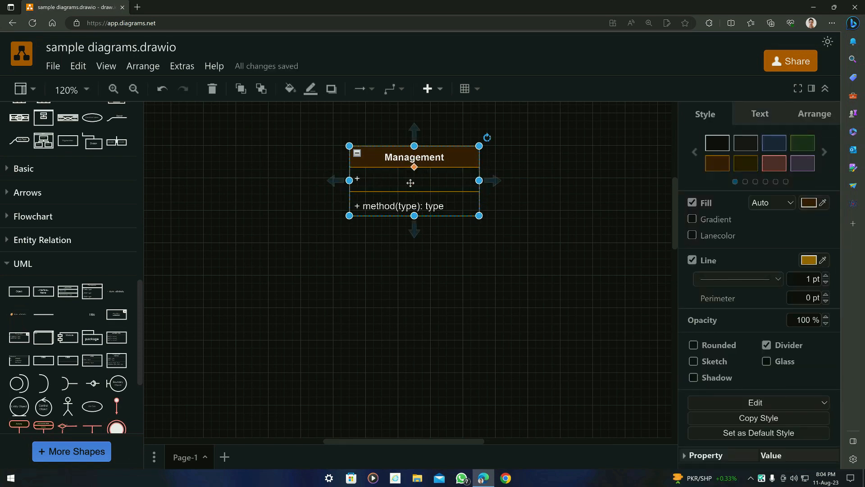
pyautogui.click(382, 180)
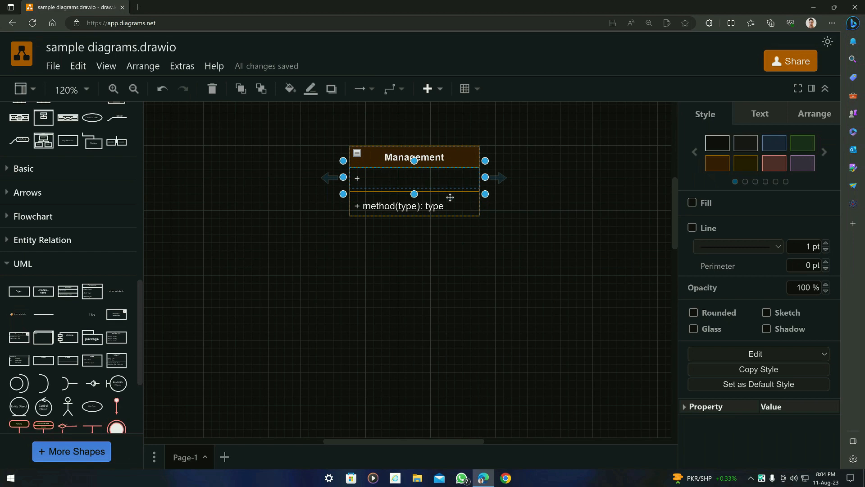
pyautogui.click(409, 210)
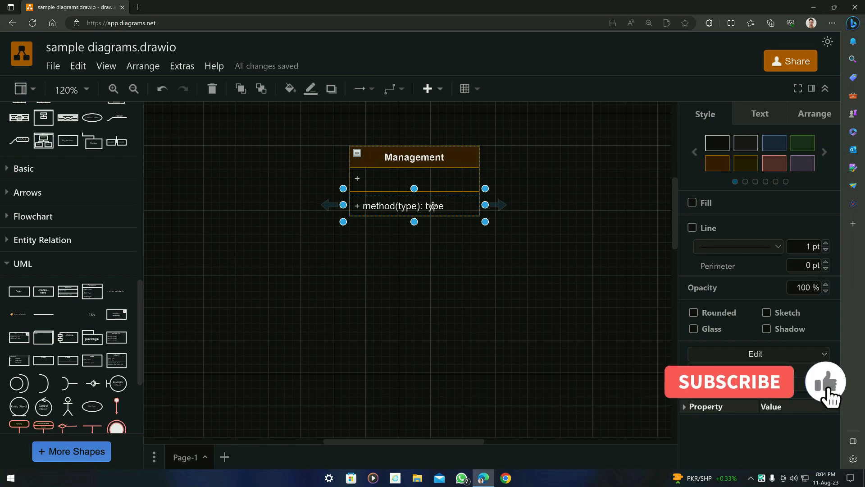
pyautogui.click(426, 206)
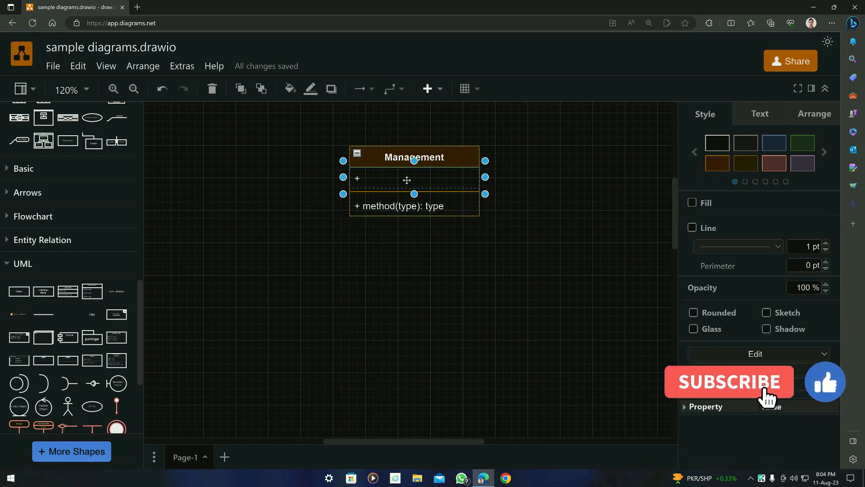
pyautogui.click(423, 179)
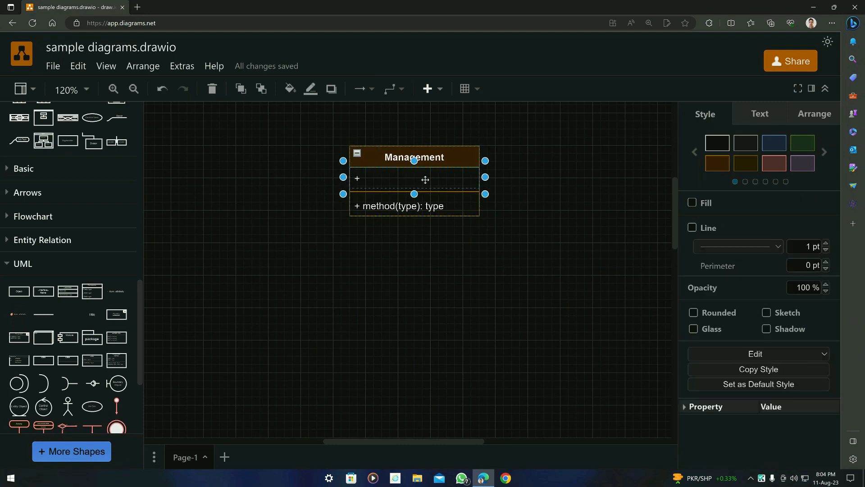
pyautogui.click(388, 180)
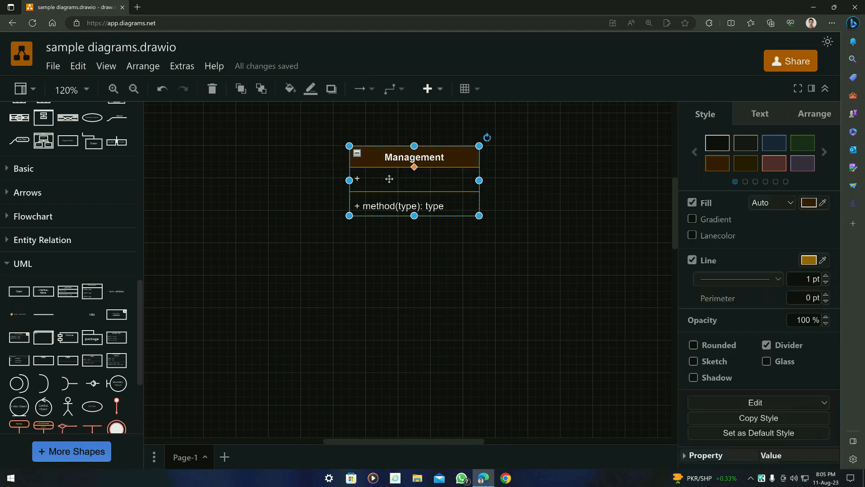
# Complete the Management class's field row so that it reads "+ name: string"
pyautogui.doubleClick(361, 179)
pyautogui.press('Right')
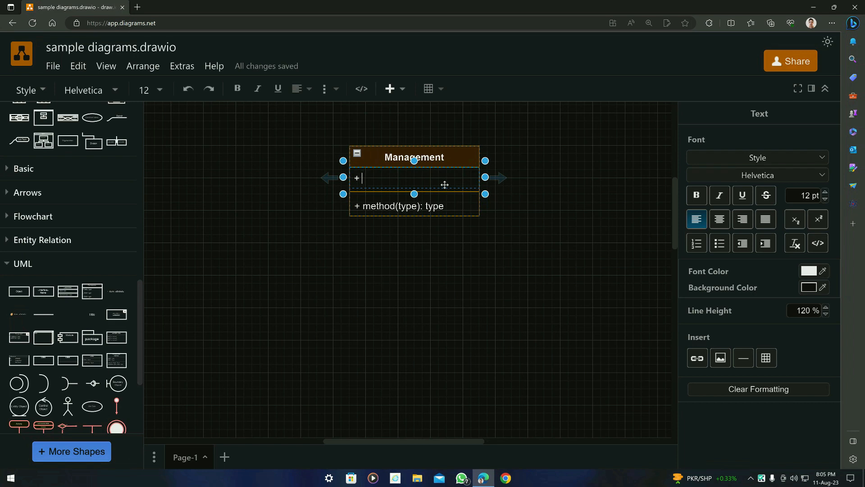
pyautogui.write('name')
pyautogui.hotkey('ctrl', 'BackSpace')
pyautogui.write('name: string')
# Replace the Management class's method row with "+ hireStaff(names): String"
pyautogui.click(375, 204)
pyautogui.write('+')
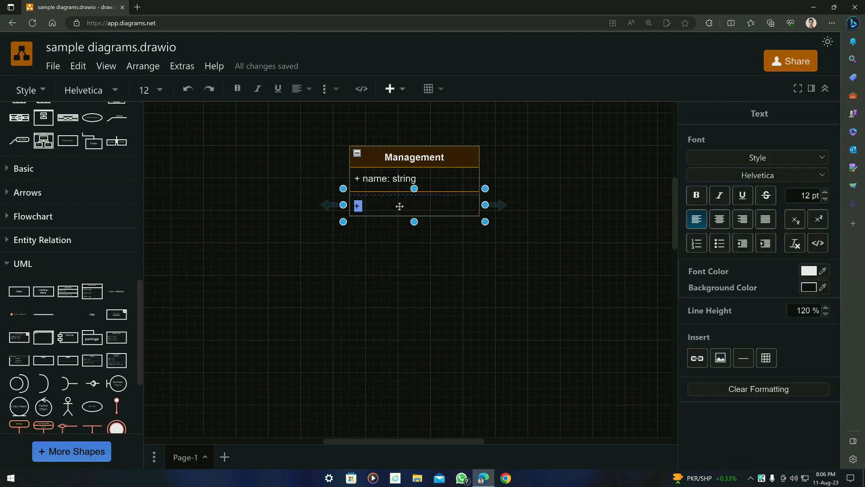
pyautogui.write('+ hireStaff(')
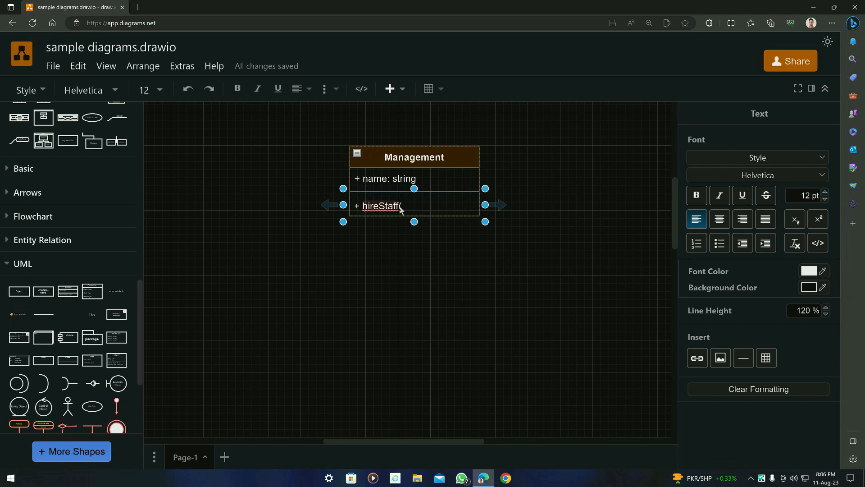
pyautogui.write('names')
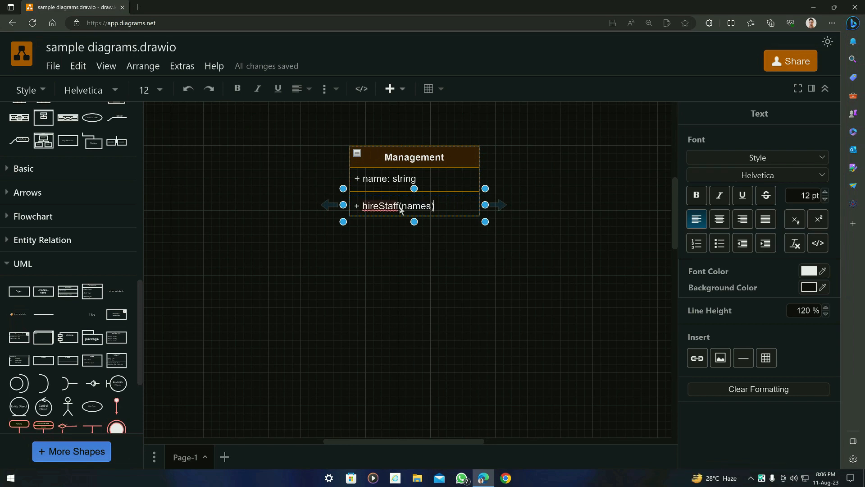
pyautogui.write('): String')
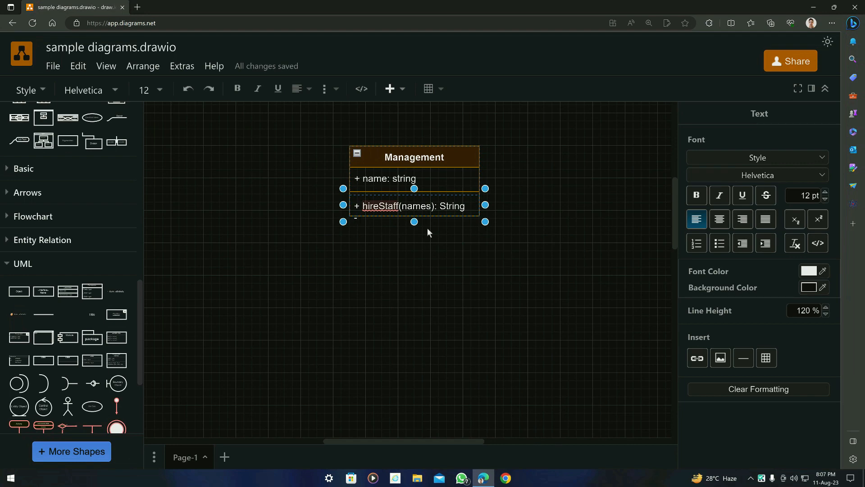
# Add the second method "- listStaff(): List" to the Management class and enlarge the class box to fit both methods
pyautogui.write('listSat')
pyautogui.press('BackSpace')
pyautogui.press('BackSpace')
pyautogui.write('t')
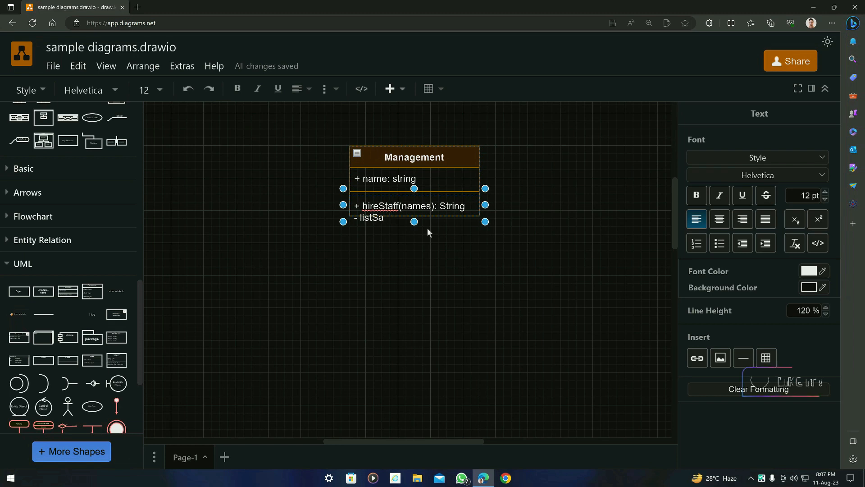
pyautogui.write('aff')
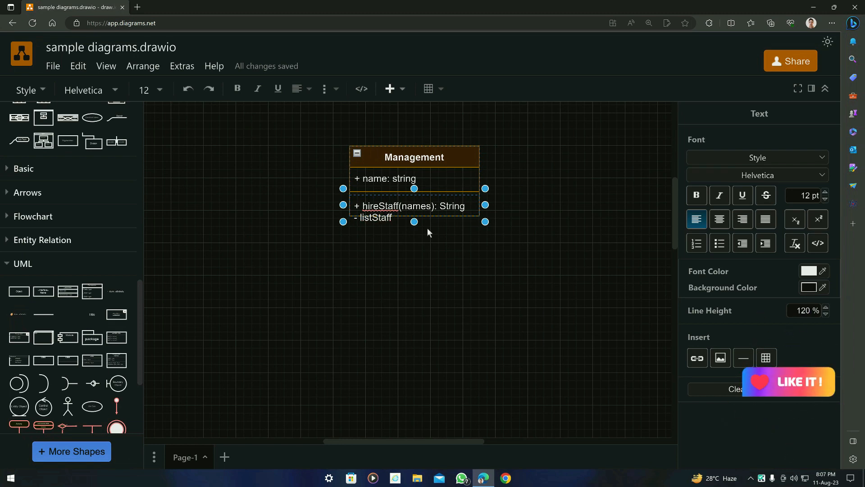
pyautogui.write('(')
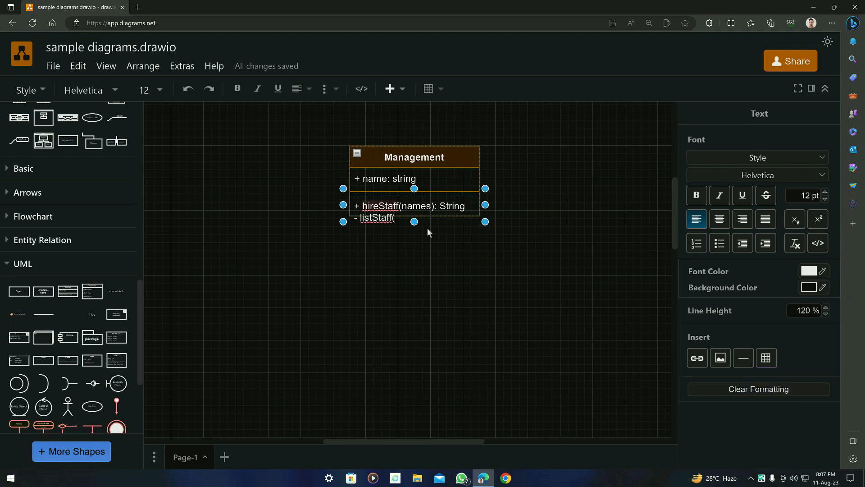
pyautogui.write('): List')
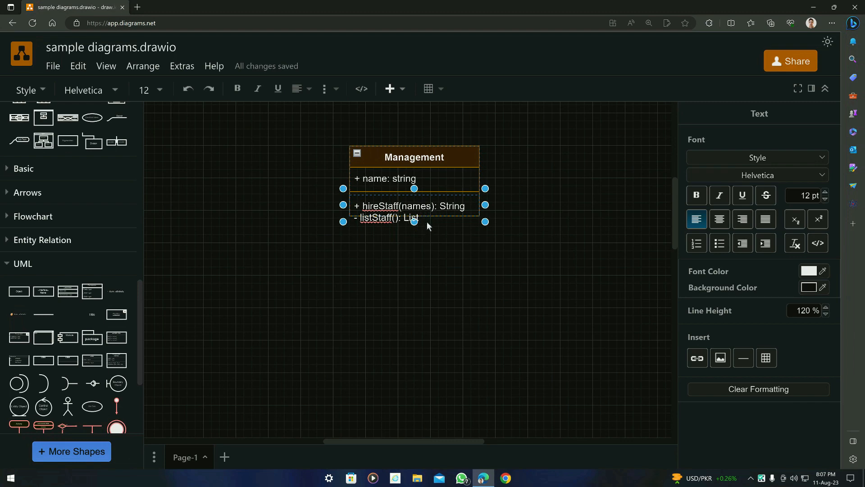
pyautogui.click(425, 130)
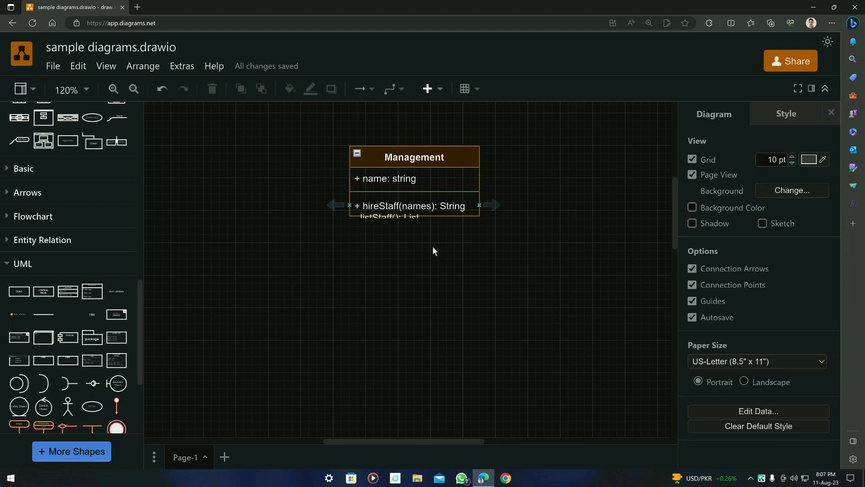
pyautogui.click(470, 159)
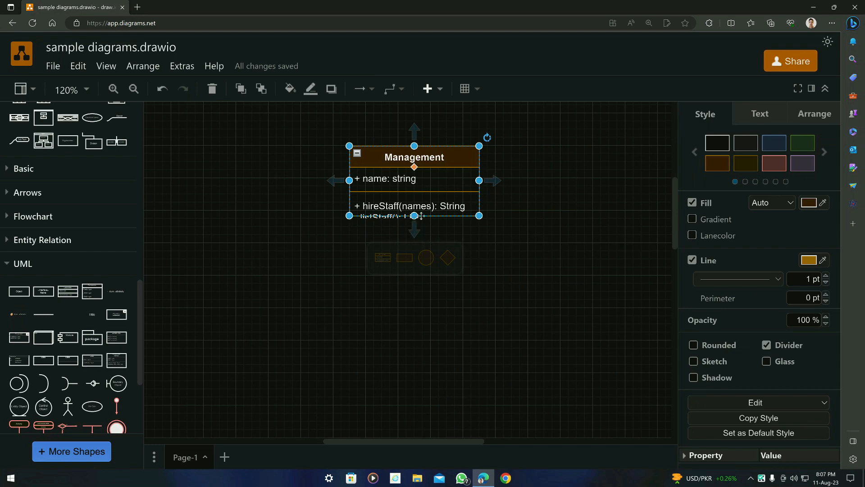
pyautogui.click(480, 227)
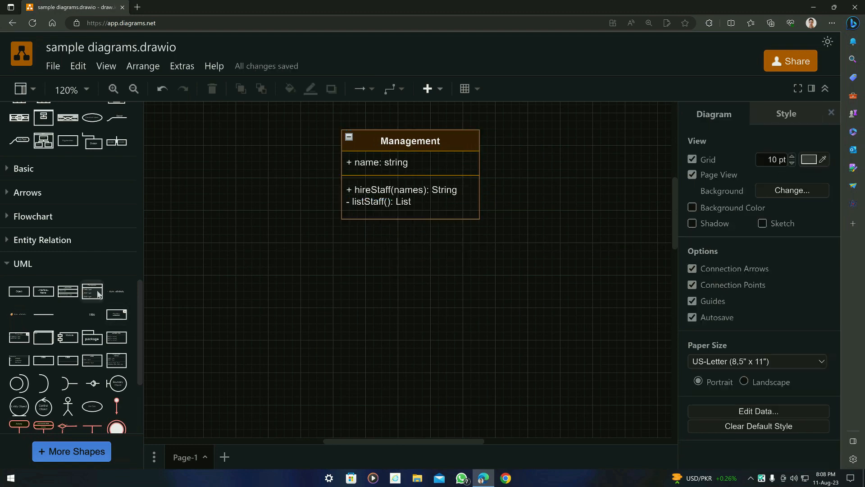
# Place another UML Class shape below and to the left of Management and title it "Librarian"
pyautogui.moveTo(94, 294)
pyautogui.moveTo(71, 293); pyautogui.dragTo(294, 263)
pyautogui.doubleClick(309, 263)
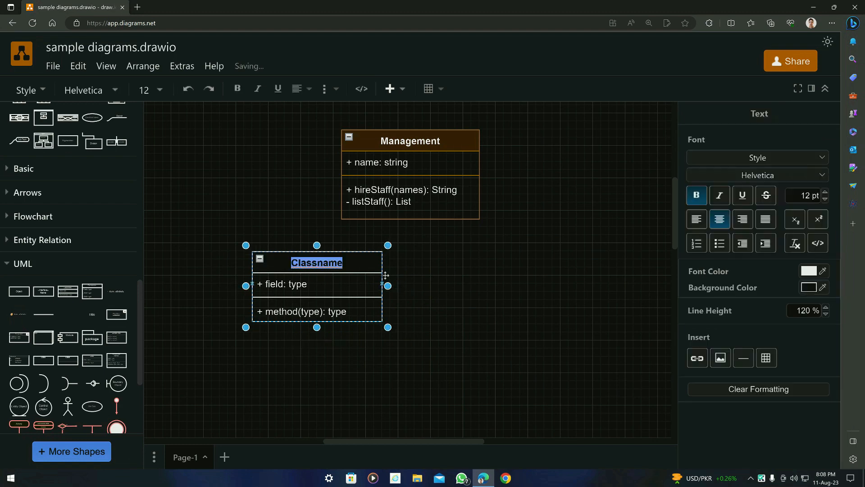
pyautogui.write('Librar')
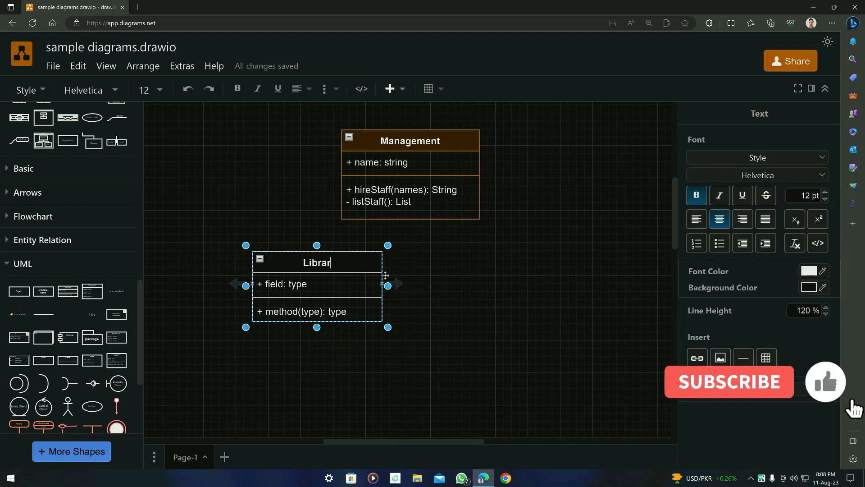
pyautogui.write('ian')
# Replace the Librarian class's field row with "+ name: String"
pyautogui.click(294, 288)
pyautogui.doubleClick(294, 288)
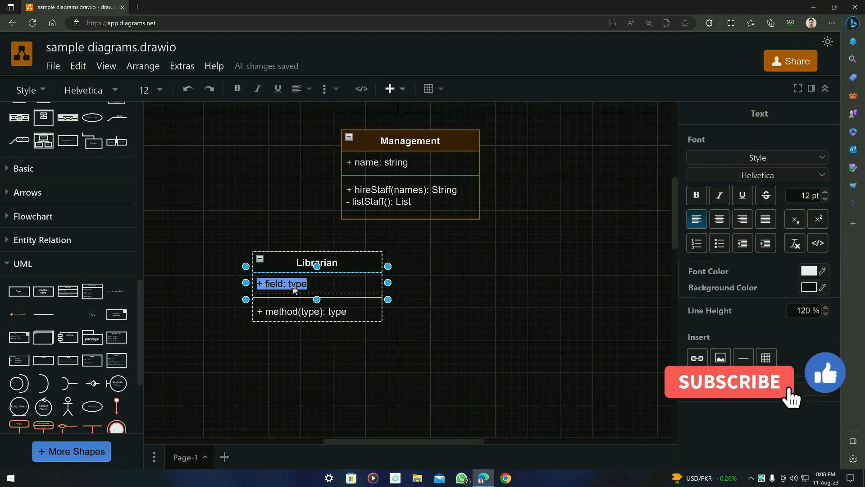
pyautogui.write('+ name')
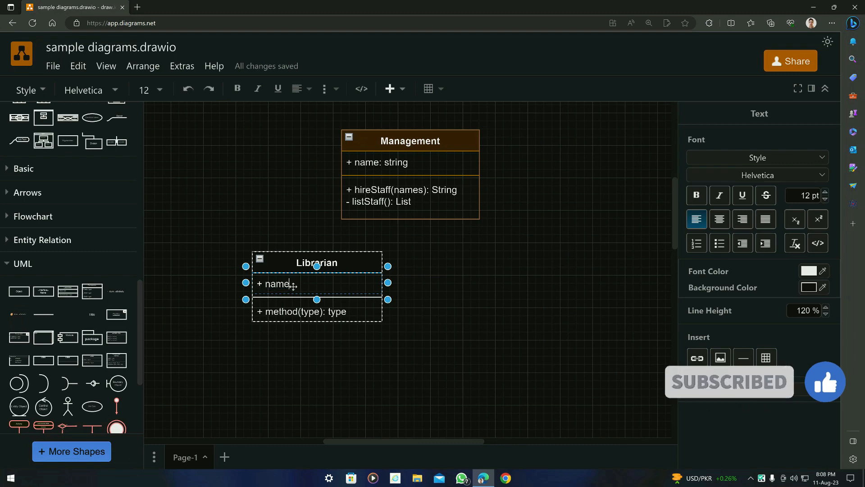
pyautogui.write(': String')
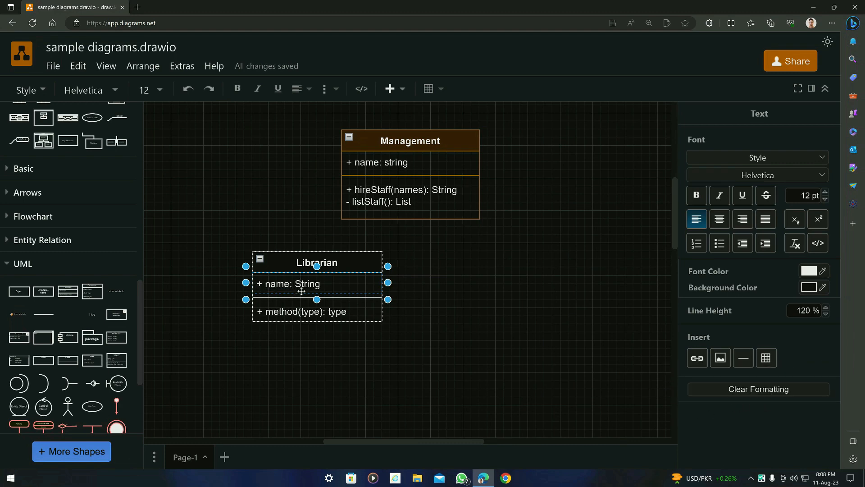
# Set the Librarian's method row to "+ manageBooks(bookid): void" and widen the class so the method fits on one line
pyautogui.doubleClick(298, 310)
pyautogui.write('+')
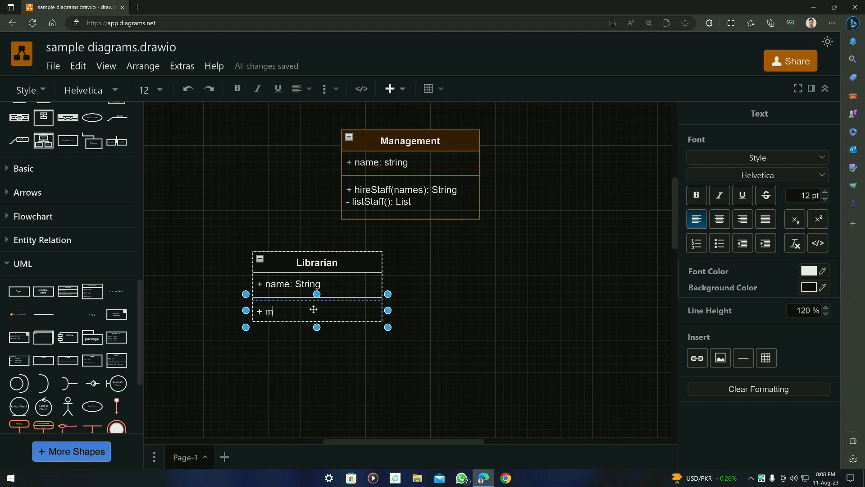
pyautogui.write('manageBooks(')
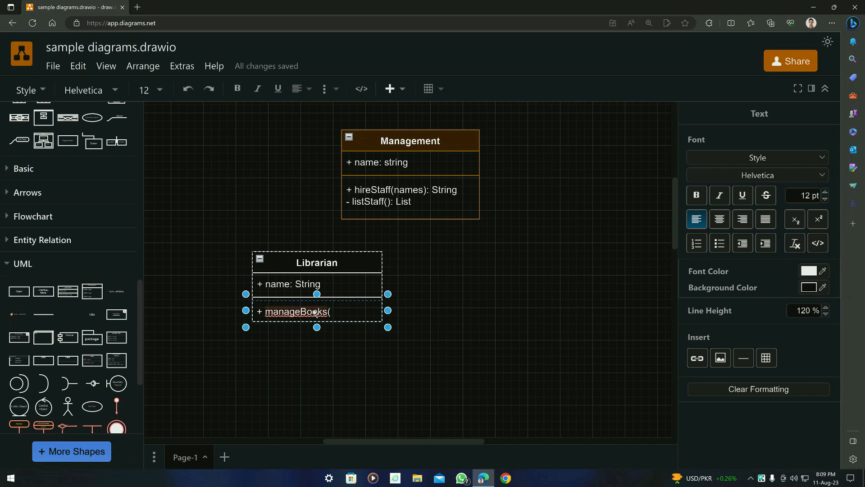
pyautogui.write('bookid')
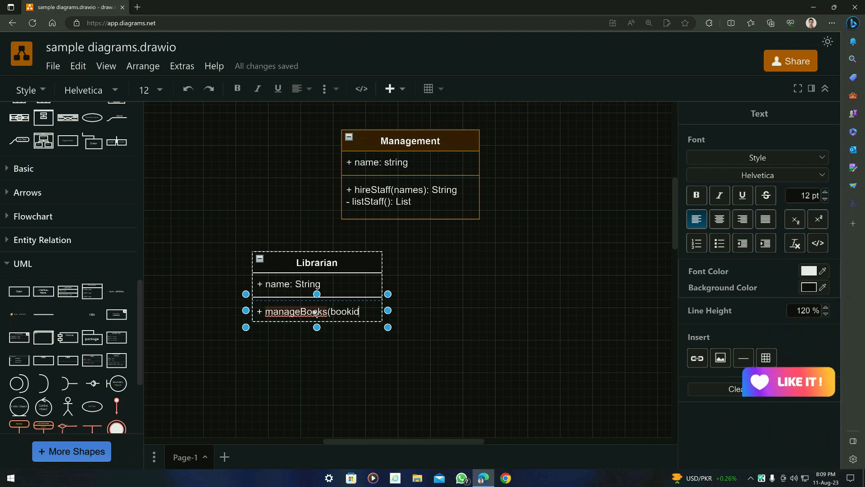
pyautogui.write('): ')
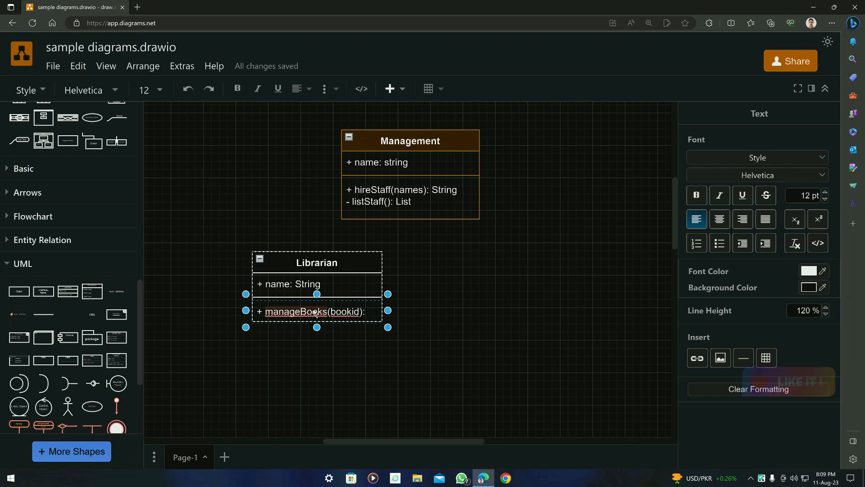
pyautogui.write('String')
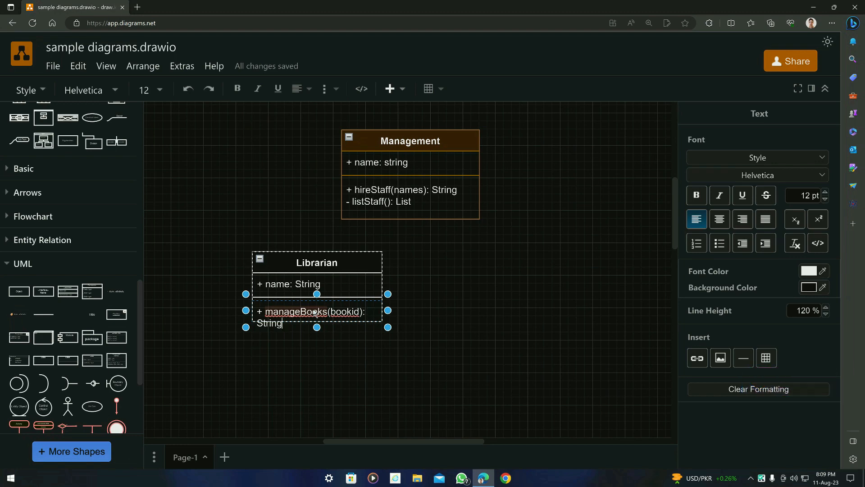
pyautogui.press('BackSpace')
pyautogui.press('BackSpace')
pyautogui.press('BackSpace')
pyautogui.press('BackSpace')
pyautogui.press('BackSpace')
pyautogui.press('BackSpace')
pyautogui.write('void')
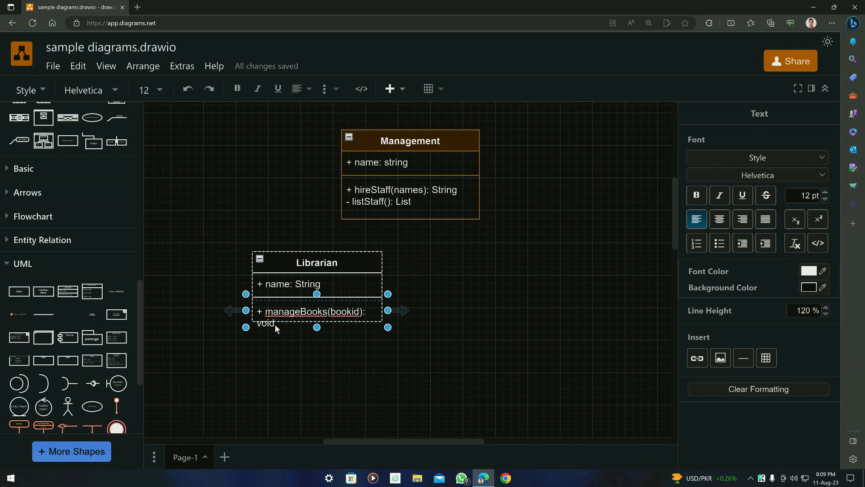
pyautogui.click(373, 261)
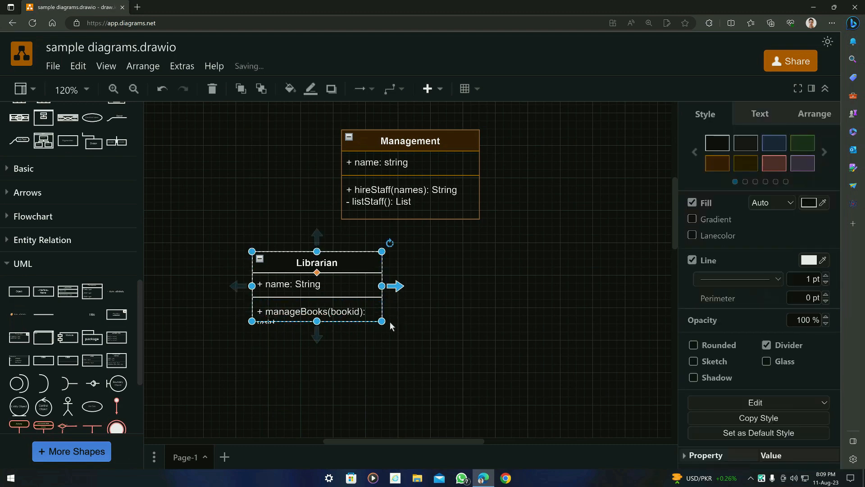
pyautogui.moveTo(382, 321); pyautogui.dragTo(390, 322)
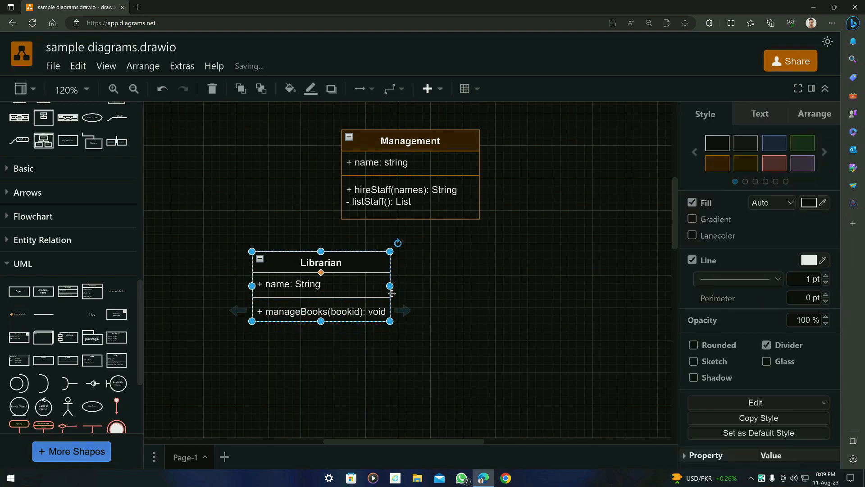
# Add the second method "+ manageAccounts(): String" to the Librarian class and extend the box's height to fit it
pyautogui.doubleClick(364, 315)
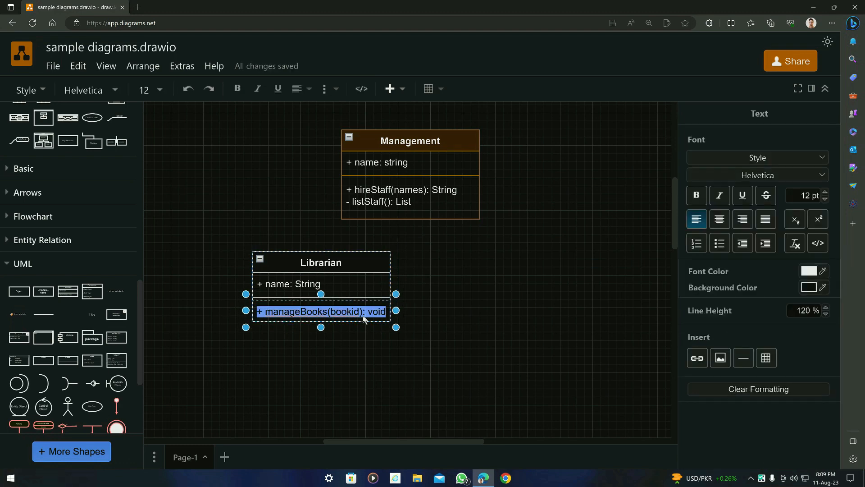
pyautogui.press('End')
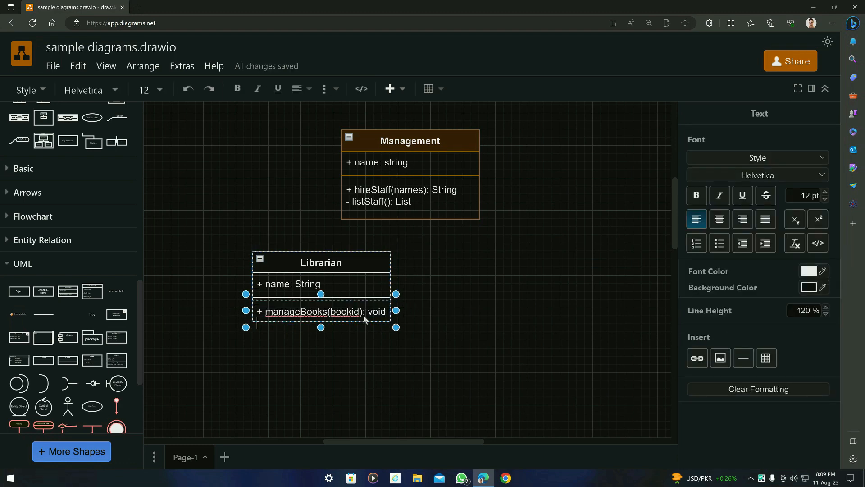
pyautogui.write('+ manageAccounts(')
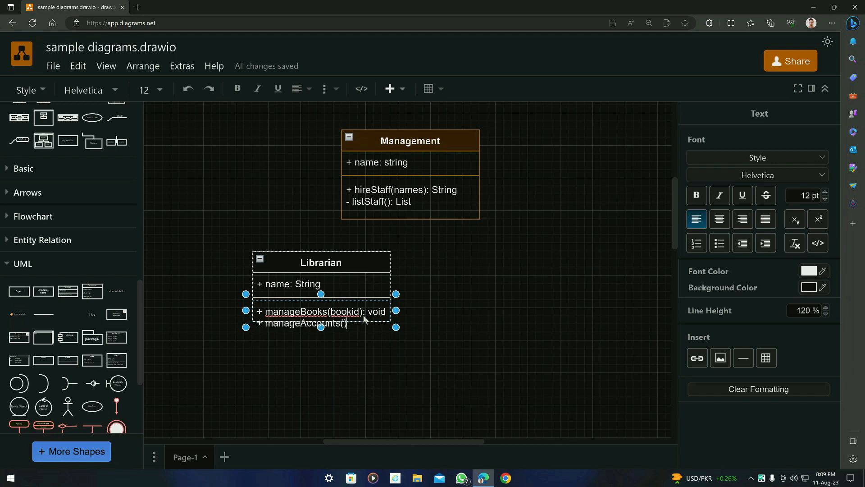
pyautogui.write(')')
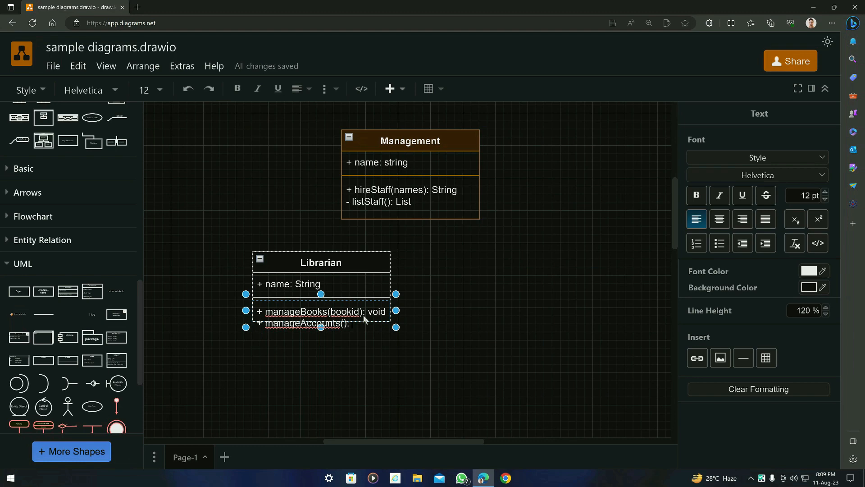
pyautogui.write(': String')
pyautogui.click(397, 334)
pyautogui.moveTo(396, 327); pyautogui.dragTo(390, 334)
pyautogui.click(336, 356)
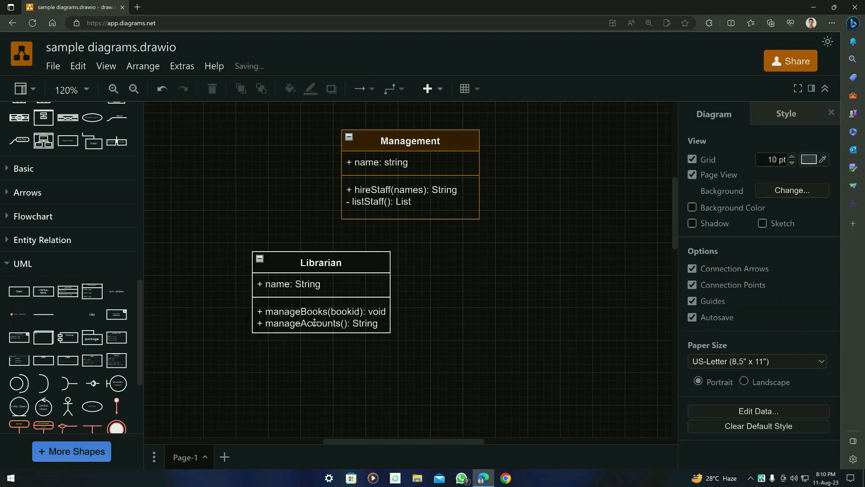
# Move the Librarian class further down and left of Management and apply the blue preset style to it
pyautogui.moveTo(317, 323); pyautogui.dragTo(269, 339)
pyautogui.click(467, 302)
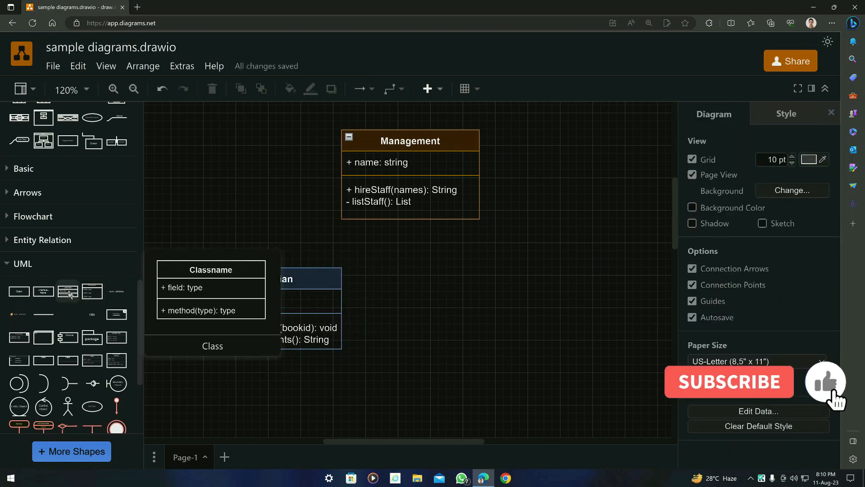
# Place a third UML Class shape below and to the right of Management and title it "Books"
pyautogui.moveTo(68, 291); pyautogui.dragTo(536, 269)
pyautogui.doubleClick(536, 269)
pyautogui.write('Bo')
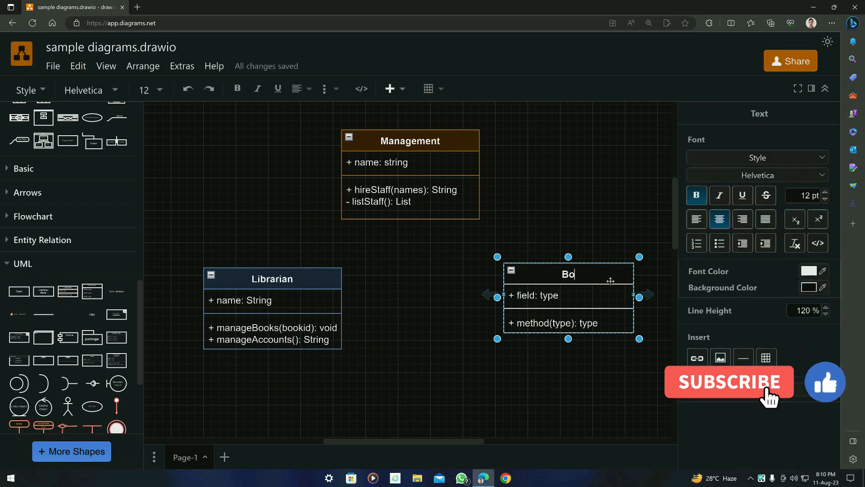
pyautogui.write('oks')
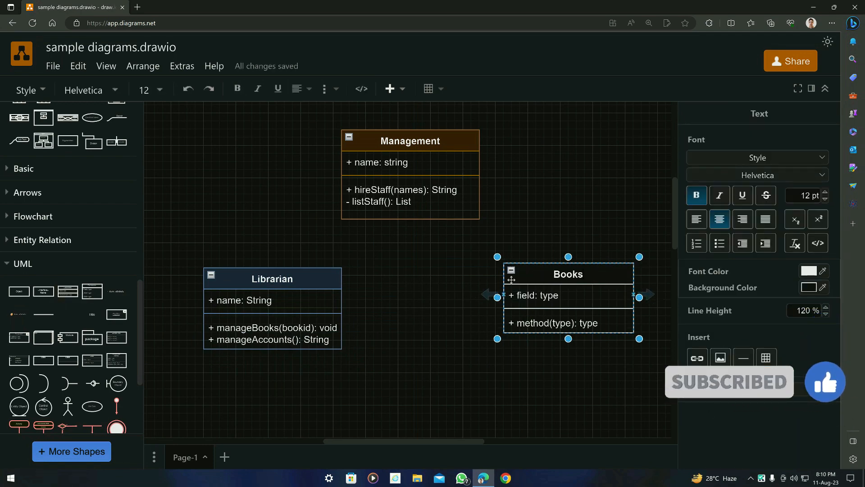
# Replace the Books field placeholder with "+ bookID: int" and "+ name: String", and extend the field row's height to fit both
pyautogui.doubleClick(558, 298)
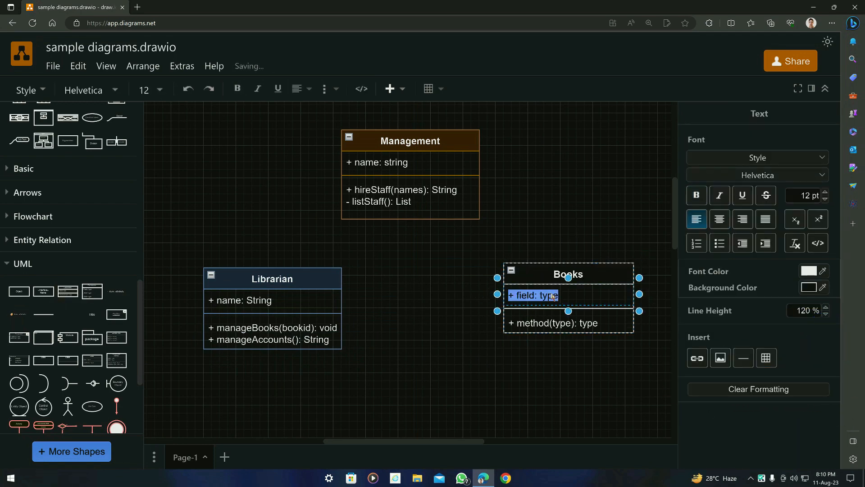
pyautogui.write('+ bookID: int ')
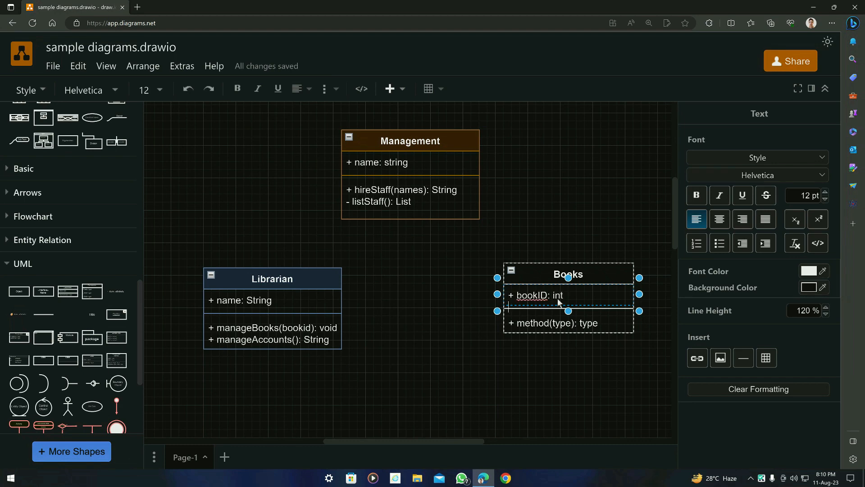
pyautogui.write('+ name: String')
pyautogui.moveTo(639, 310); pyautogui.dragTo(639, 320)
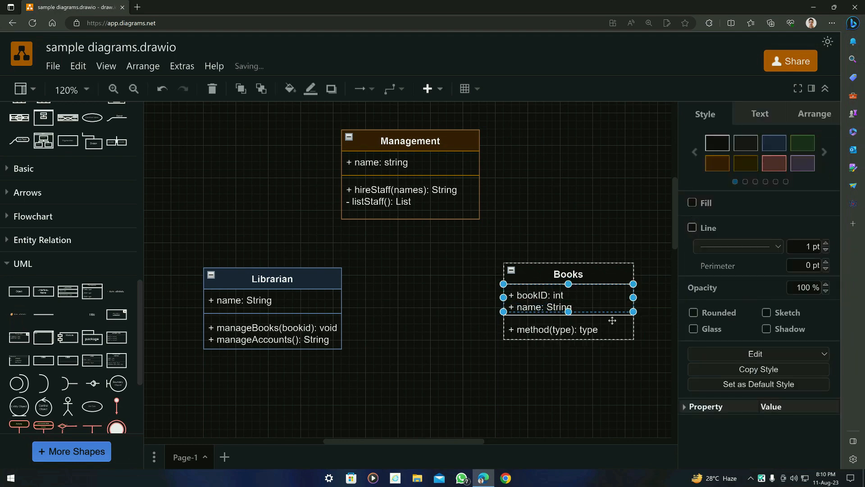
# Apply the red preset style to the Books class
pyautogui.click(539, 272)
pyautogui.click(773, 163)
pyautogui.click(548, 206)
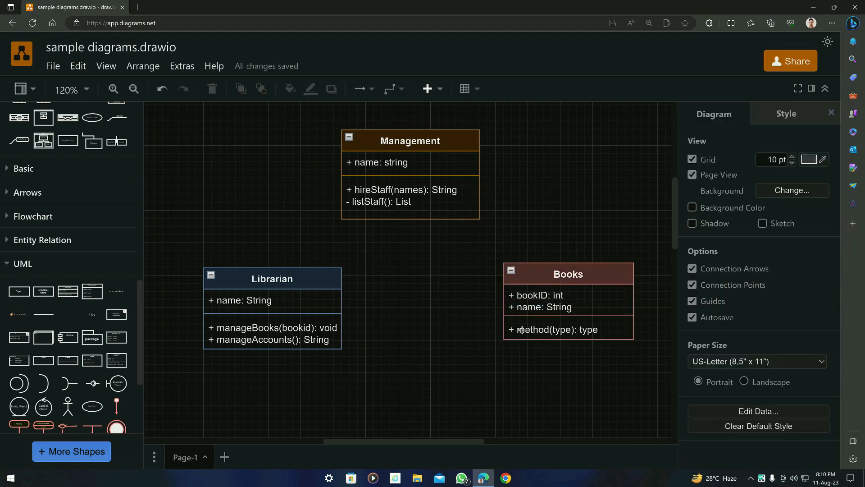
# Replace the method placeholder in the Books class with "+ checkBookName(bookid): String"
pyautogui.doubleClick(555, 332)
pyautogui.write('+')
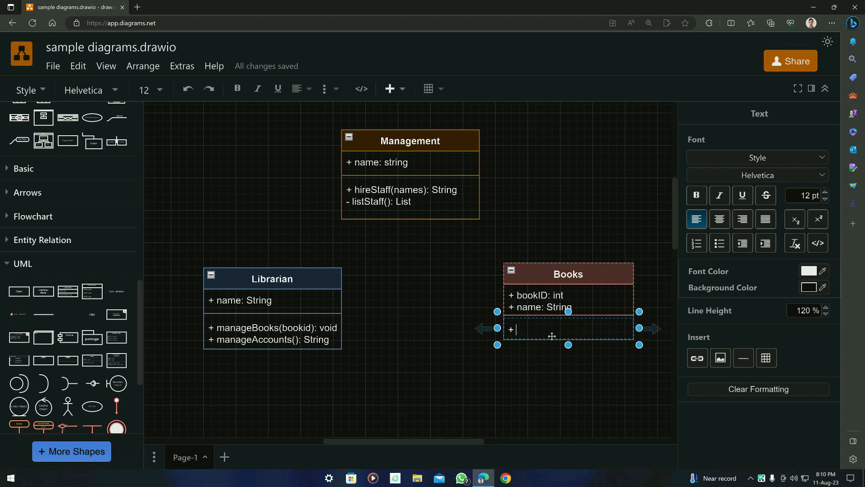
pyautogui.write(' checkBookName')
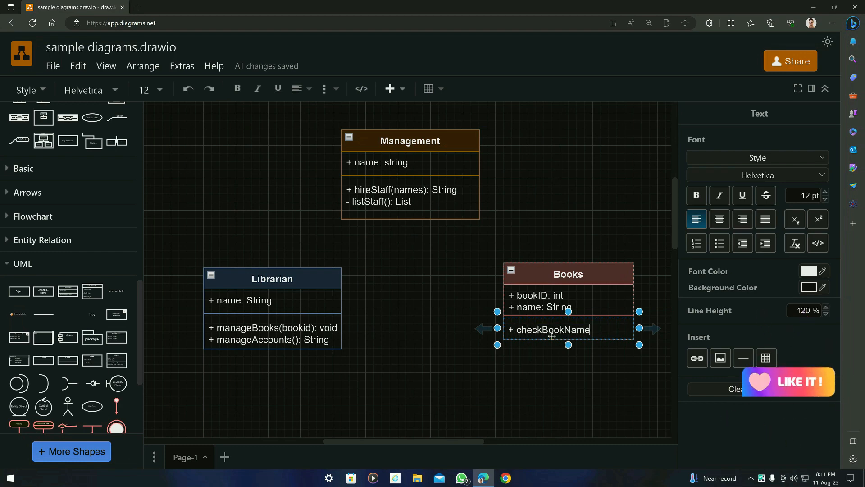
pyautogui.write('(bookid)')
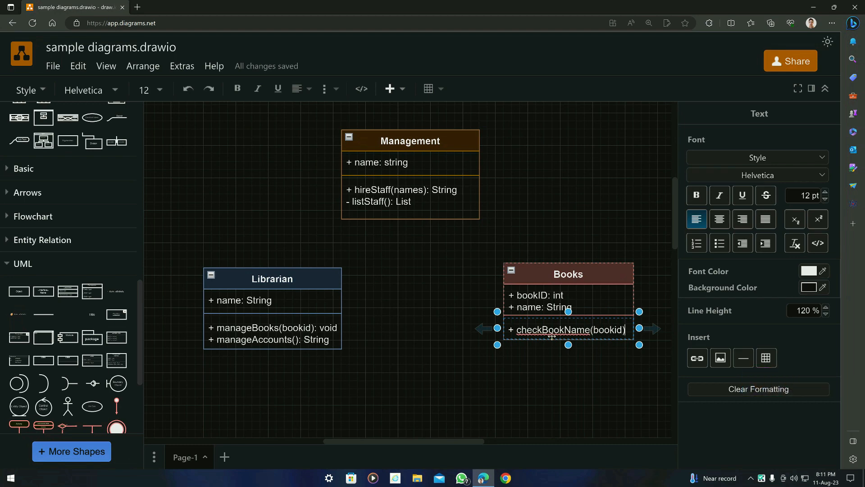
pyautogui.write(': String')
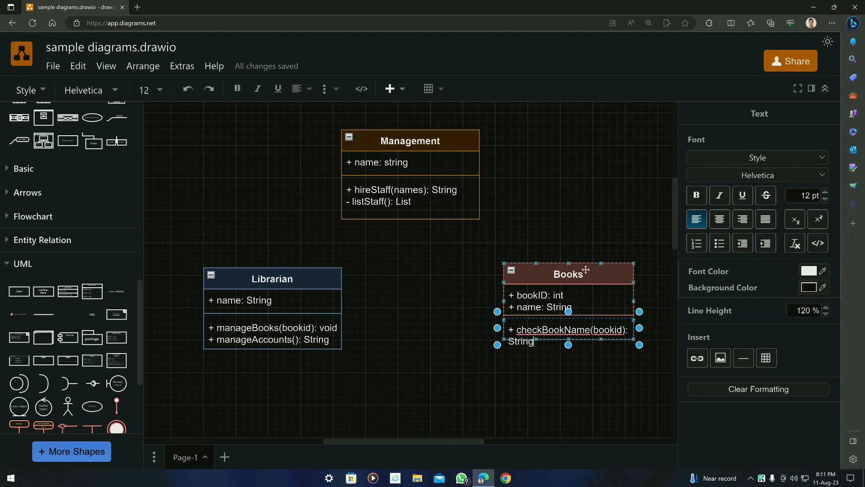
# Enlarge the Books class so its method fits on one line, and move it level with the Librarian class
pyautogui.moveTo(639, 345); pyautogui.dragTo(646, 355)
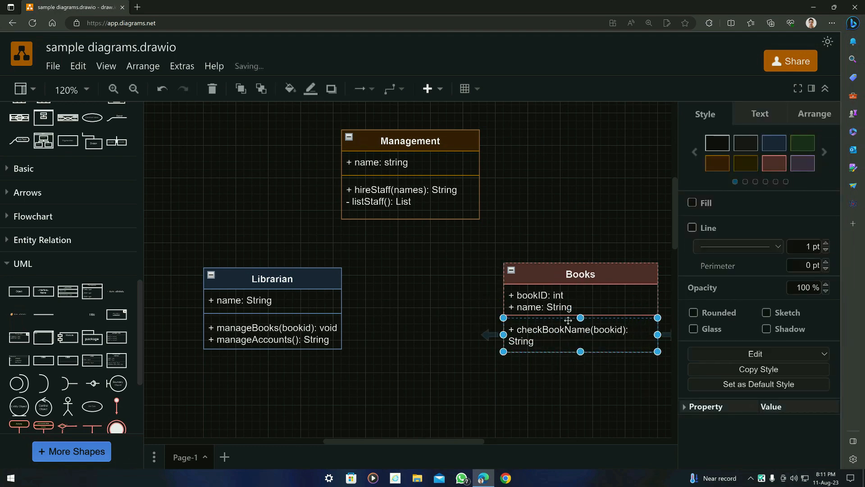
pyautogui.click(542, 276)
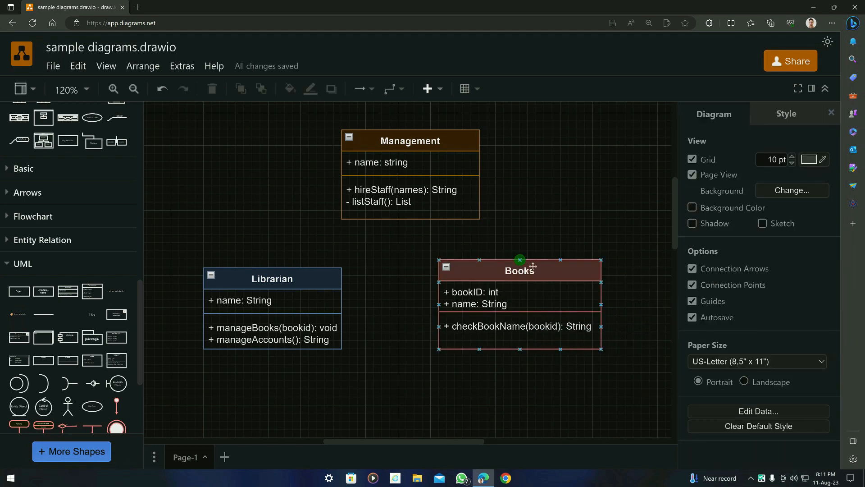
pyautogui.moveTo(525, 265); pyautogui.dragTo(552, 276)
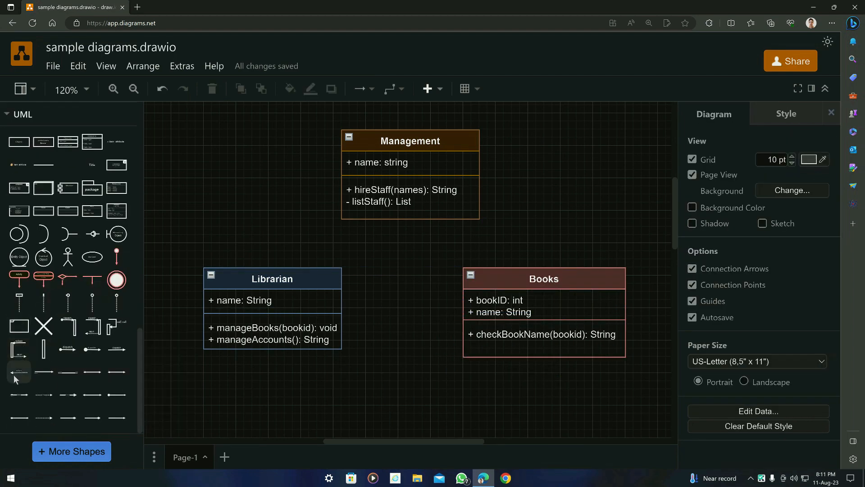
pyautogui.moveTo(17, 378)
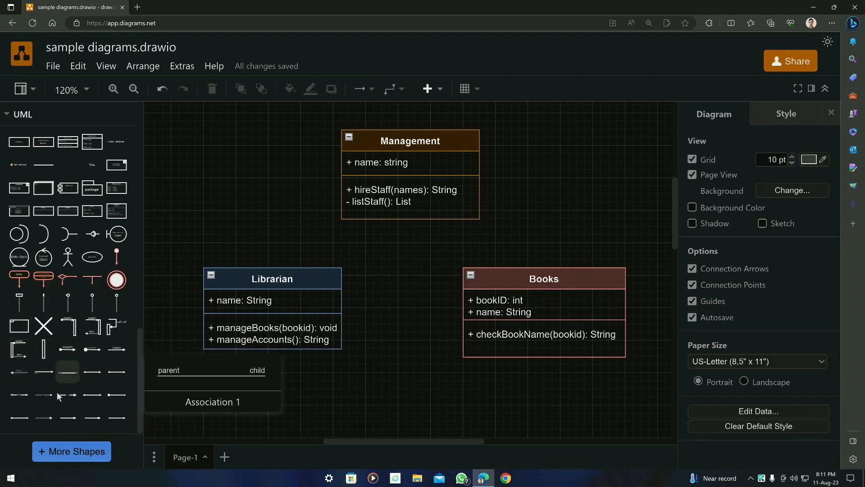
pyautogui.moveTo(28, 392); pyautogui.dragTo(230, 386)
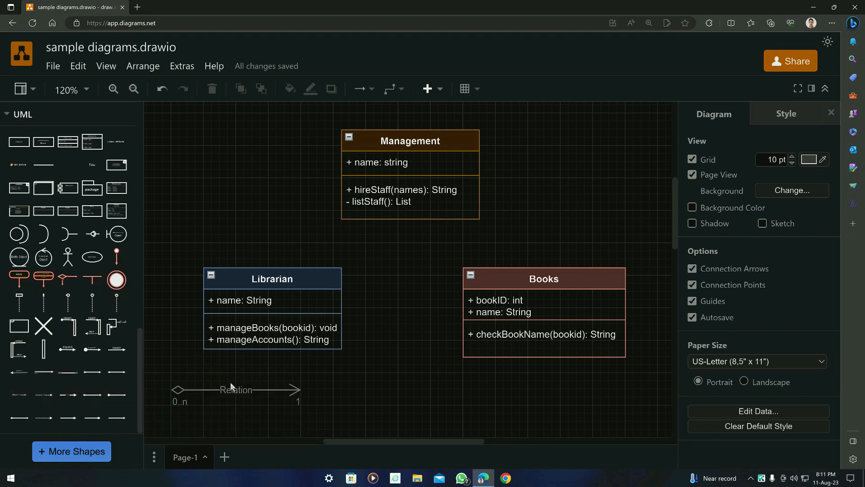
pyautogui.moveTo(230, 386); pyautogui.dragTo(345, 307)
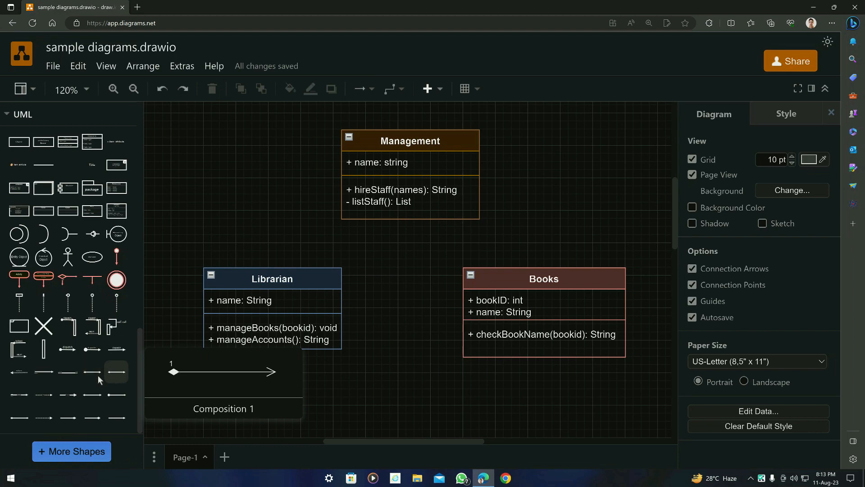
# Add a Composition 1 connector from the top of the Librarian class to the left side of the Management class
pyautogui.moveTo(115, 372); pyautogui.dragTo(273, 267)
pyautogui.click(203, 213)
pyautogui.click(194, 170)
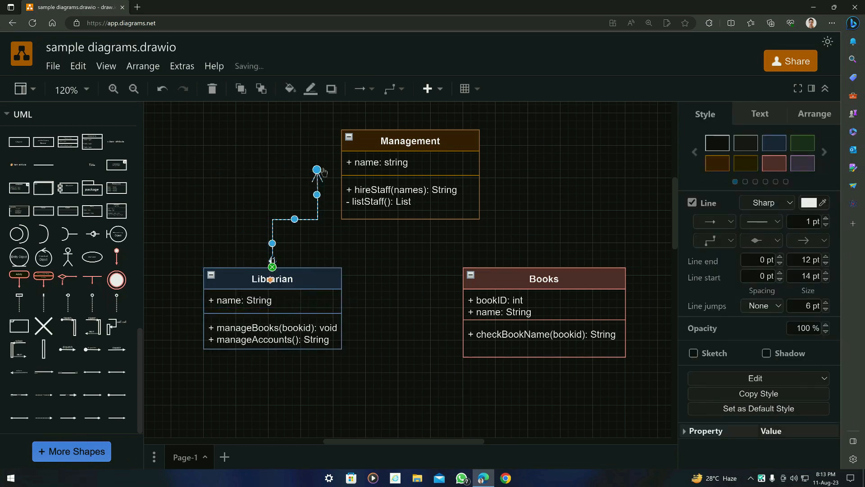
pyautogui.moveTo(317, 170); pyautogui.dragTo(319, 171)
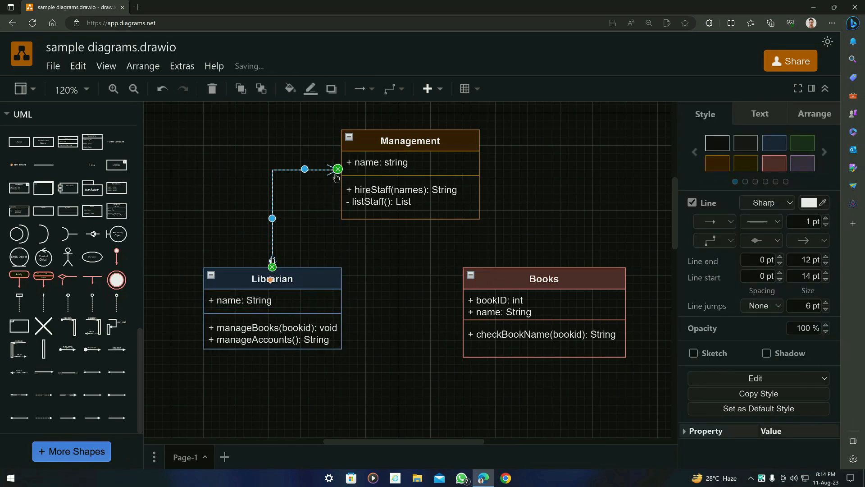
pyautogui.click(306, 222)
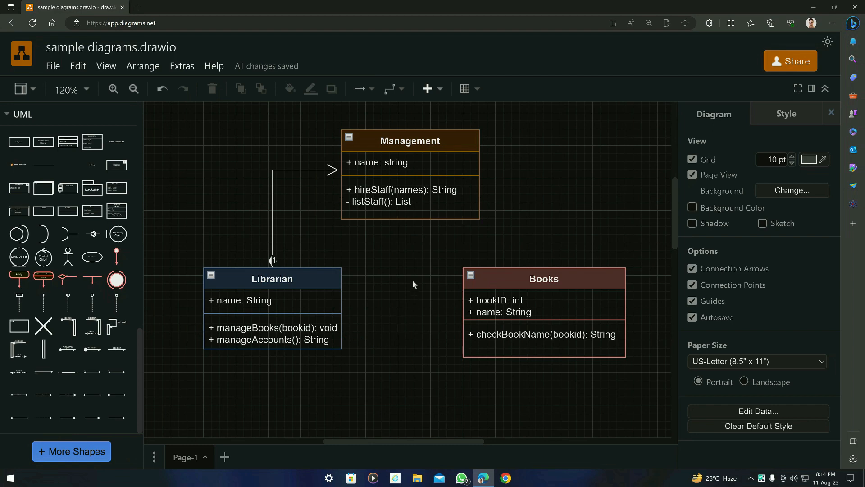
# Add an Association 1 connector with its parent end on Management's right side and its child end on the top of Books
pyautogui.moveTo(45, 383)
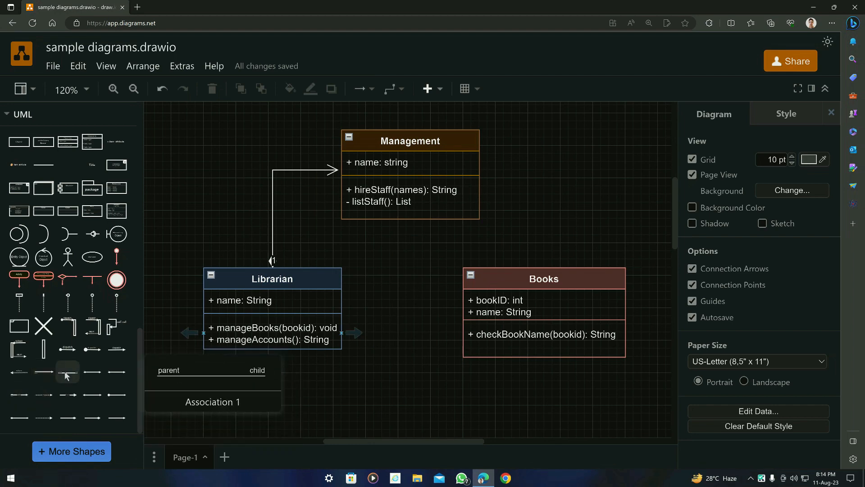
pyautogui.moveTo(65, 372); pyautogui.dragTo(518, 174)
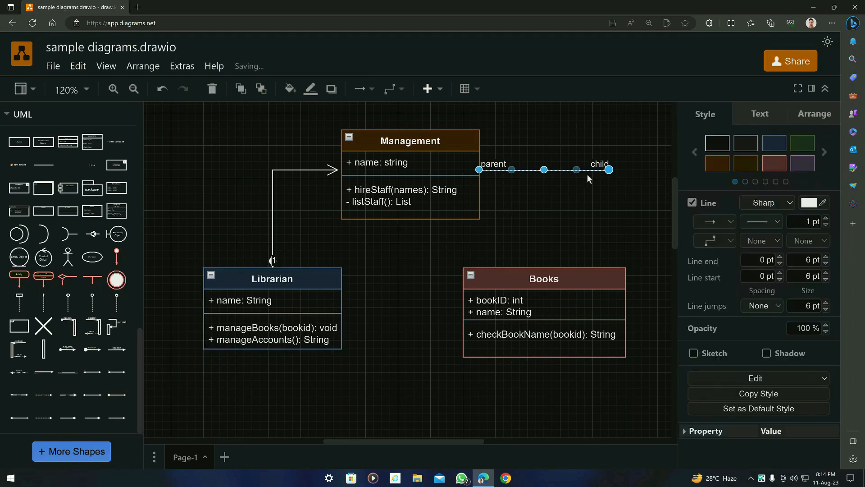
pyautogui.moveTo(608, 174); pyautogui.dragTo(554, 264)
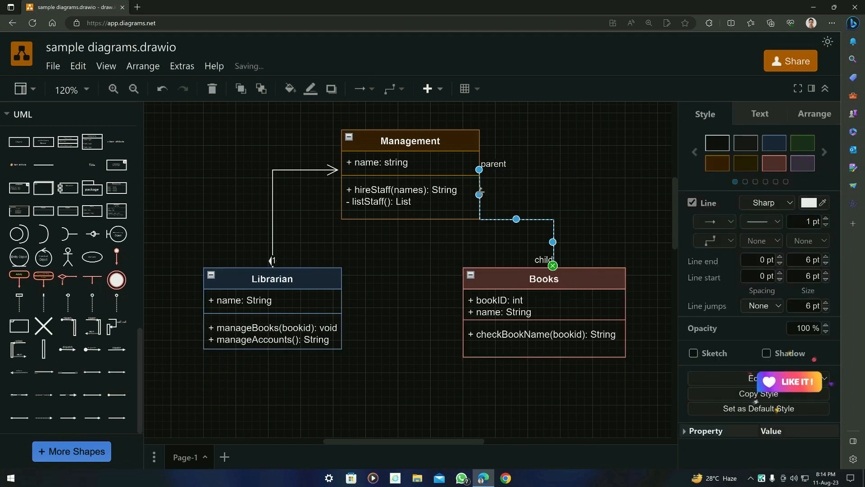
pyautogui.moveTo(480, 180); pyautogui.dragTo(512, 190)
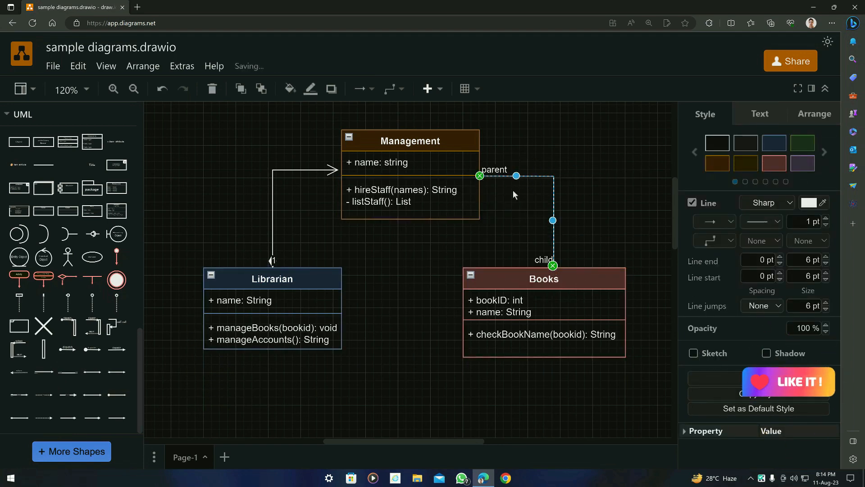
pyautogui.click(568, 211)
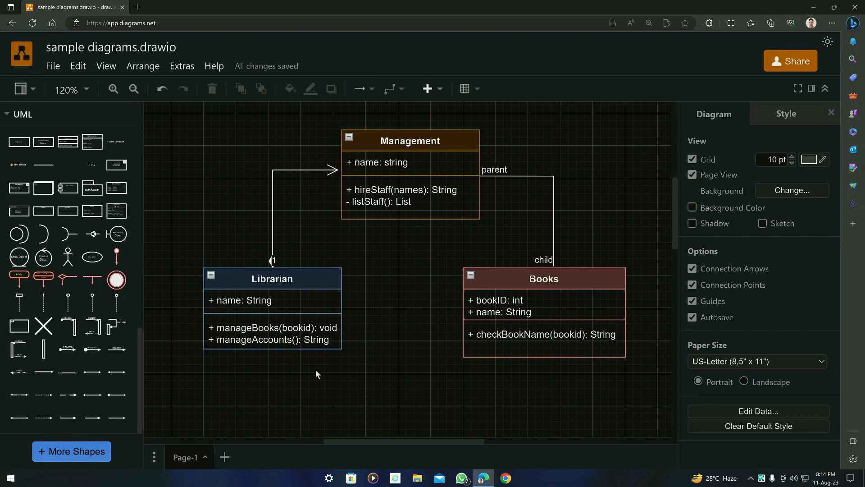
pyautogui.scroll(4, 103, 326)
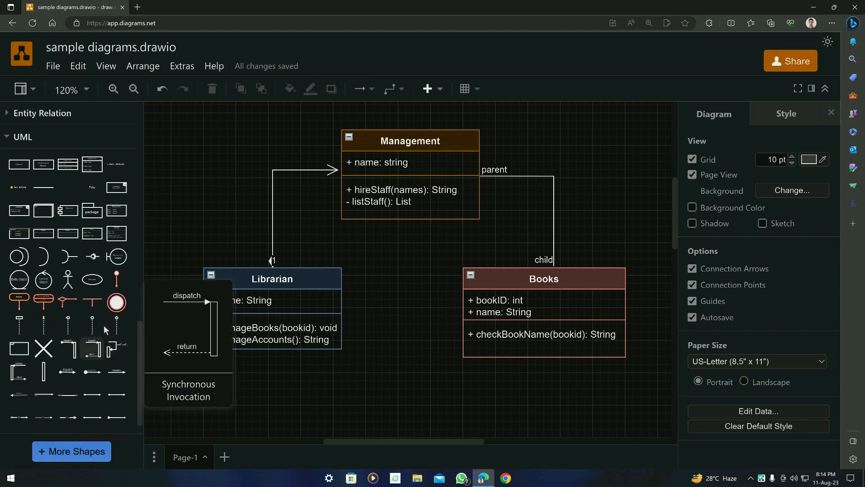
pyautogui.scroll(-2, 72, 197)
# Open draw.io in a new browser tab and start a new diagram
pyautogui.click(137, 6)
pyautogui.write('d')
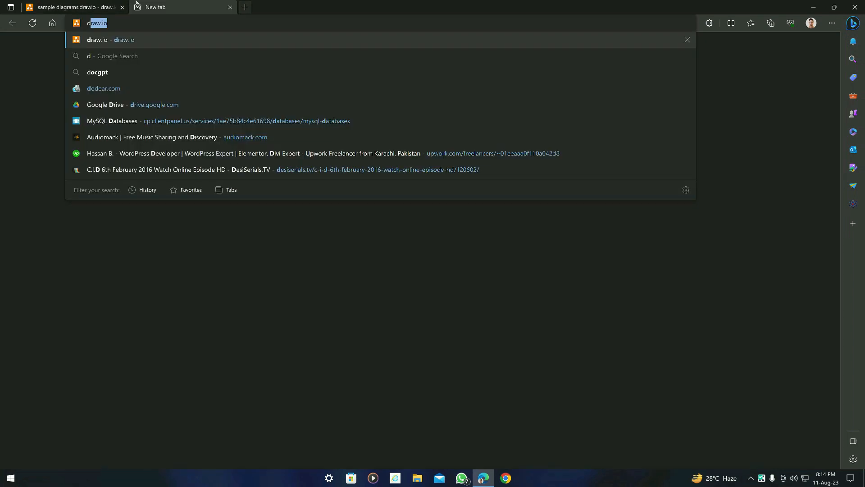
pyautogui.press('Return')
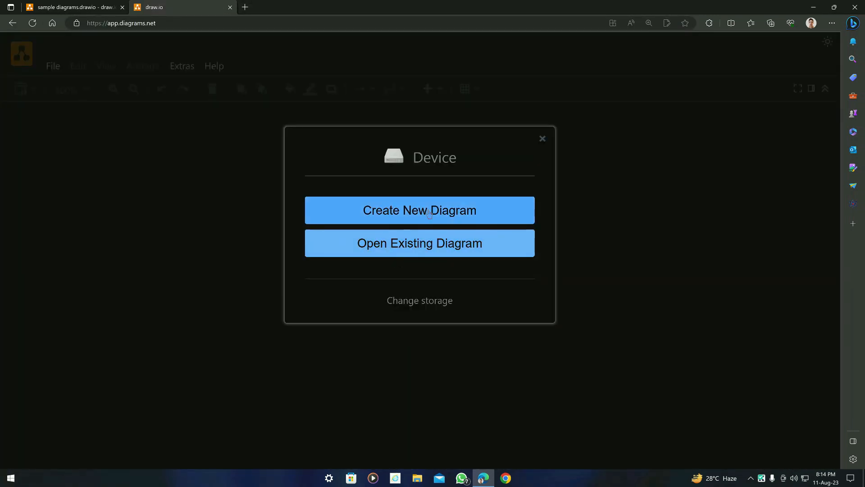
pyautogui.click(428, 211)
# Create the diagram from the basic Class Diagram template and save it on the Desktop as "class diagram"
pyautogui.scroll(-2, 479, 243)
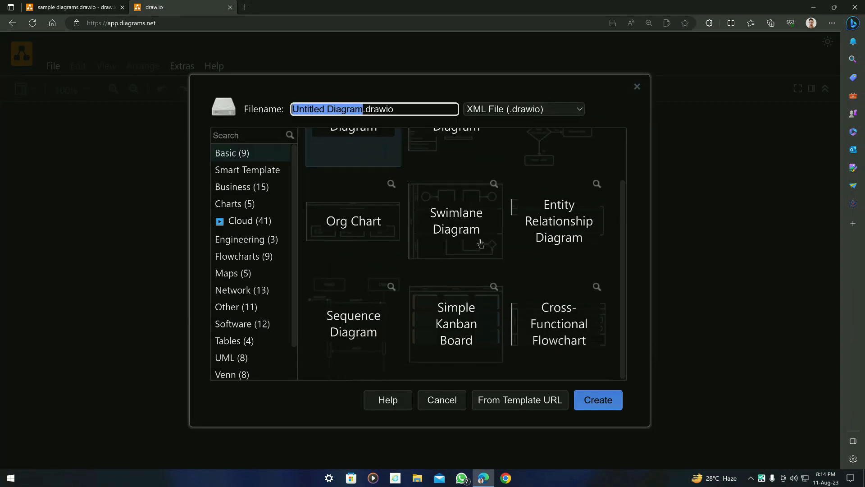
pyautogui.scroll(2, 491, 293)
pyautogui.scroll(-1, 549, 187)
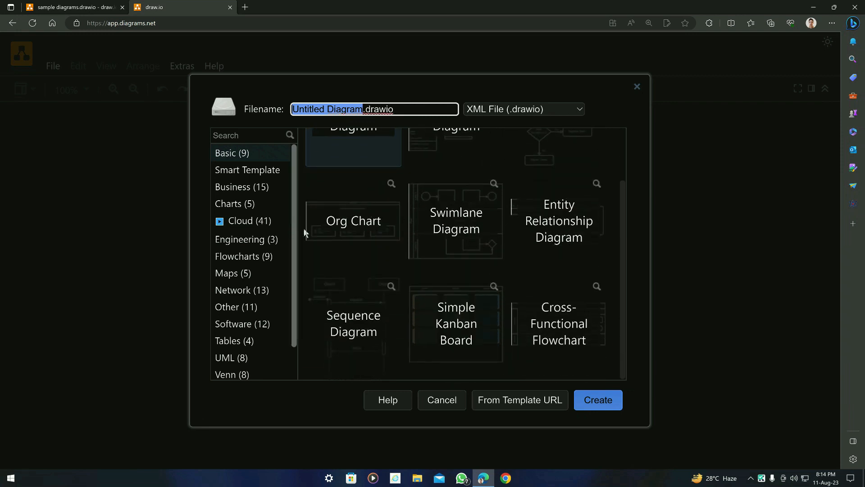
pyautogui.scroll(1, 342, 252)
pyautogui.scroll(-1, 374, 255)
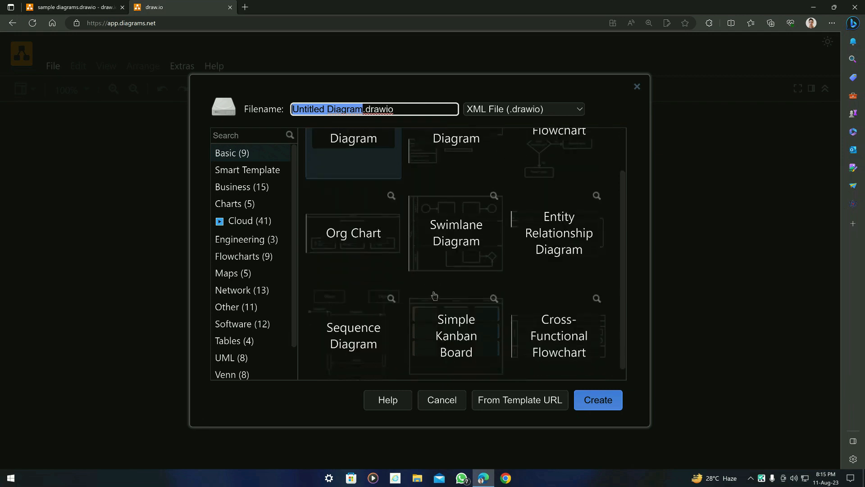
pyautogui.scroll(-1, 231, 360)
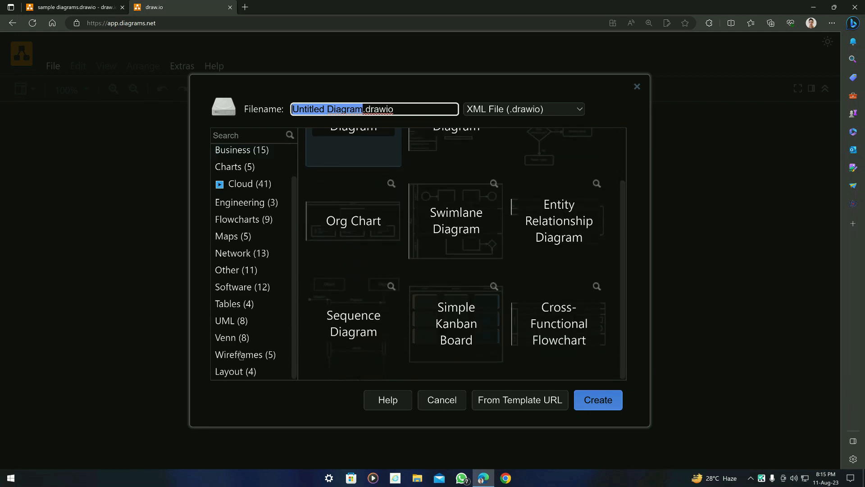
pyautogui.scroll(1, 264, 287)
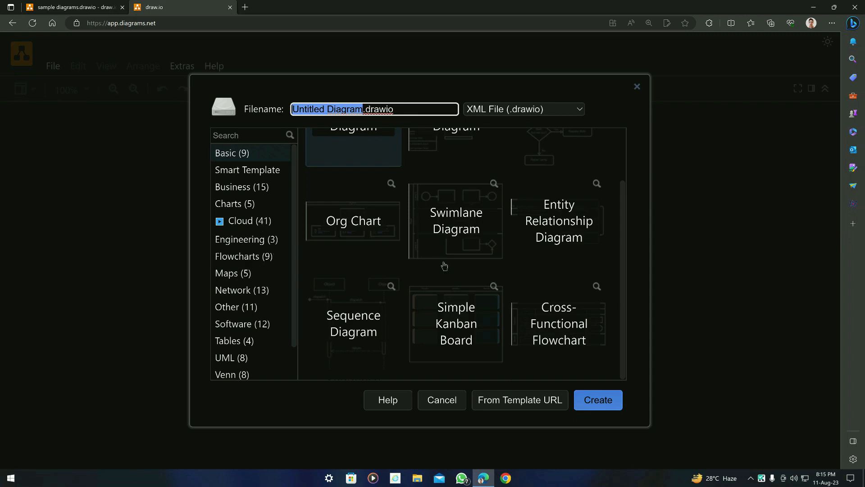
pyautogui.scroll(2, 565, 310)
pyautogui.click(464, 198)
pyautogui.click(587, 402)
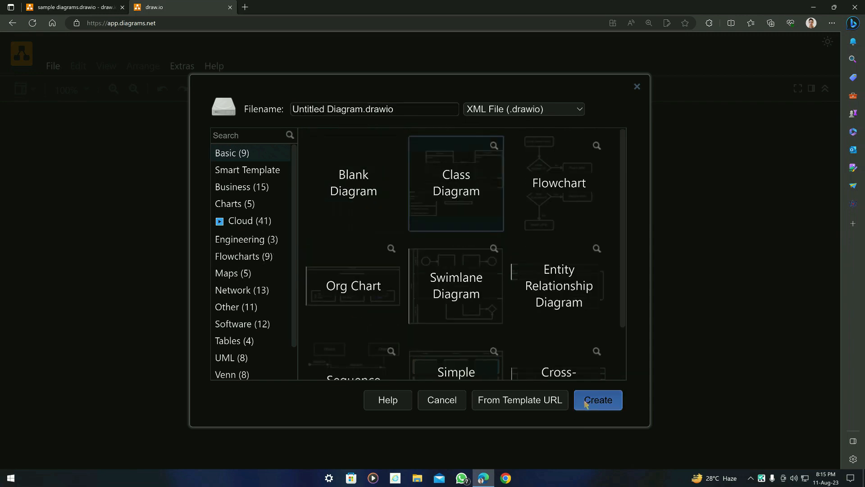
pyautogui.write('class')
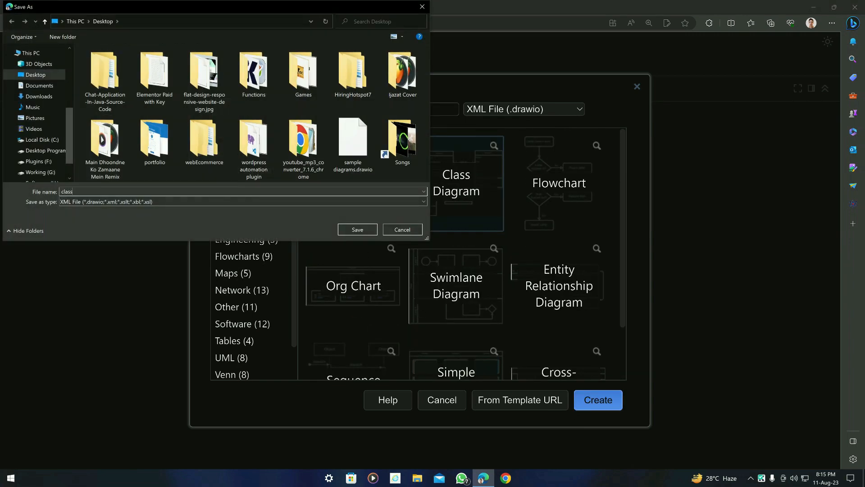
pyautogui.write(' diagram')
pyautogui.press('Return')
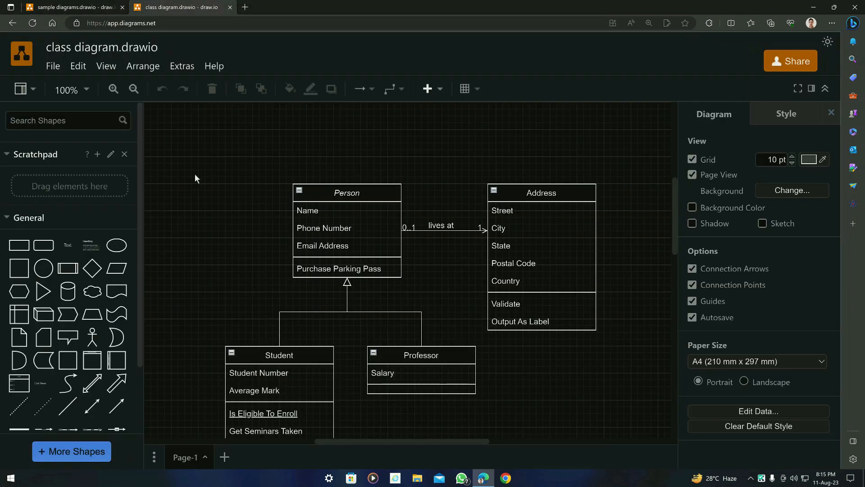
pyautogui.scroll(-3, 475, 295)
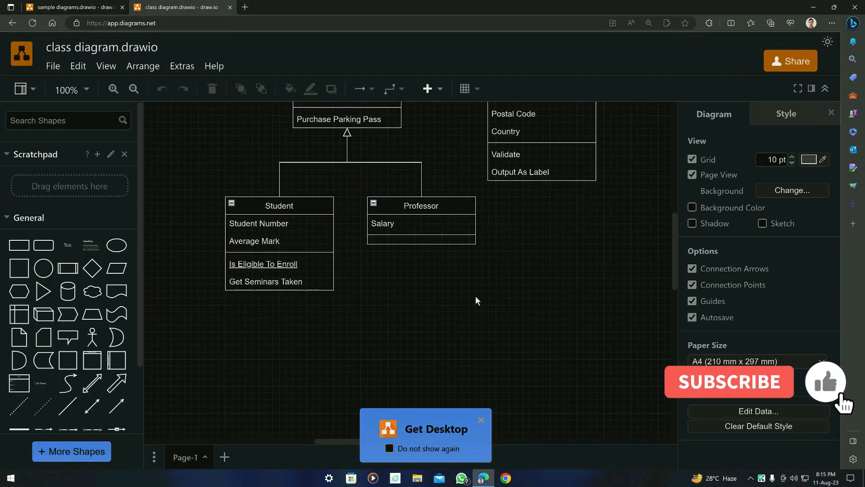
pyautogui.scroll(3, 475, 295)
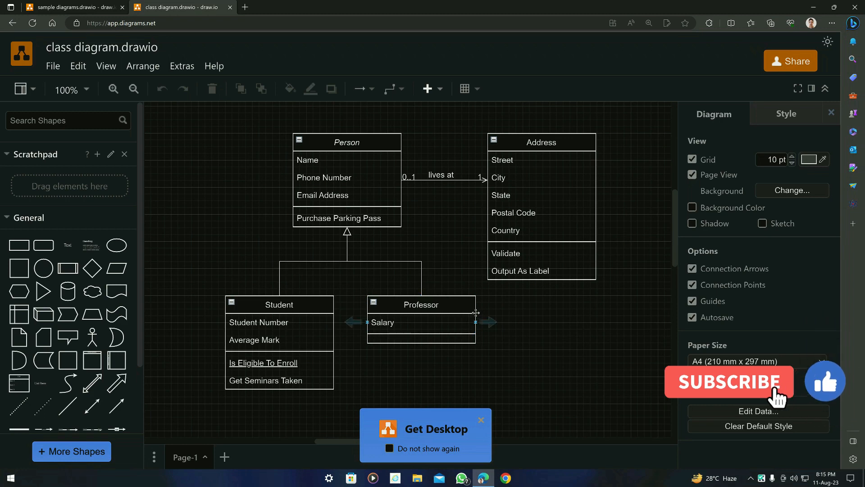
# Examine the template's class diagram and browse the UML and Advanced shape libraries
pyautogui.scroll(-2, 360, 234)
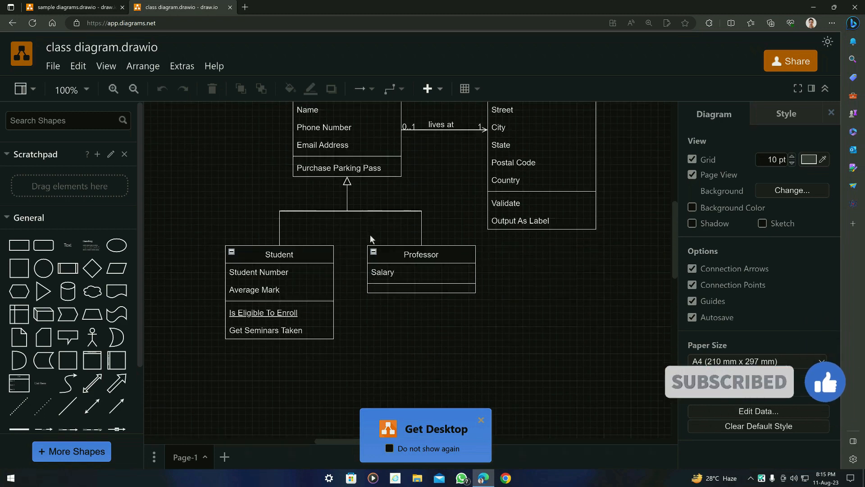
pyautogui.scroll(2, 285, 308)
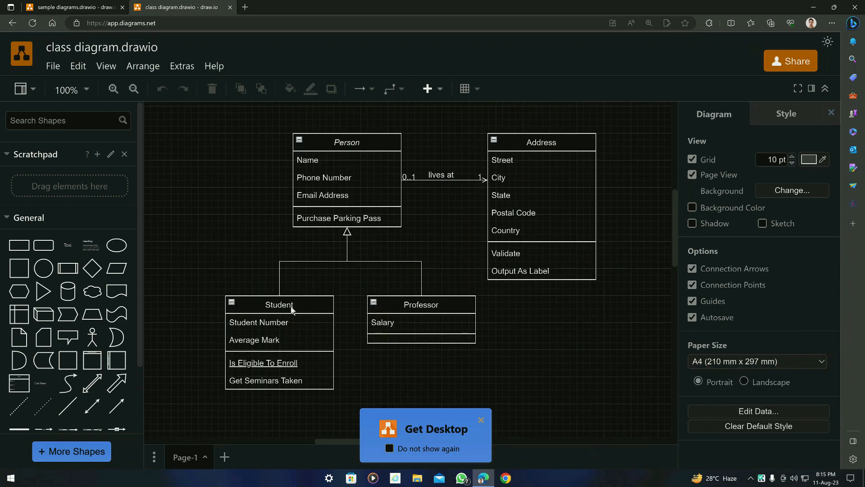
pyautogui.scroll(-2, 370, 303)
pyautogui.scroll(-2, 68, 316)
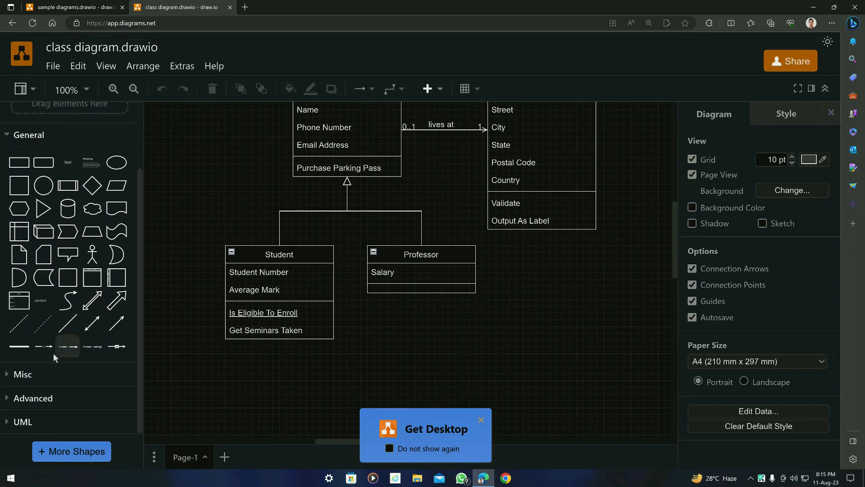
pyautogui.click(22, 421)
pyautogui.scroll(-4, 52, 334)
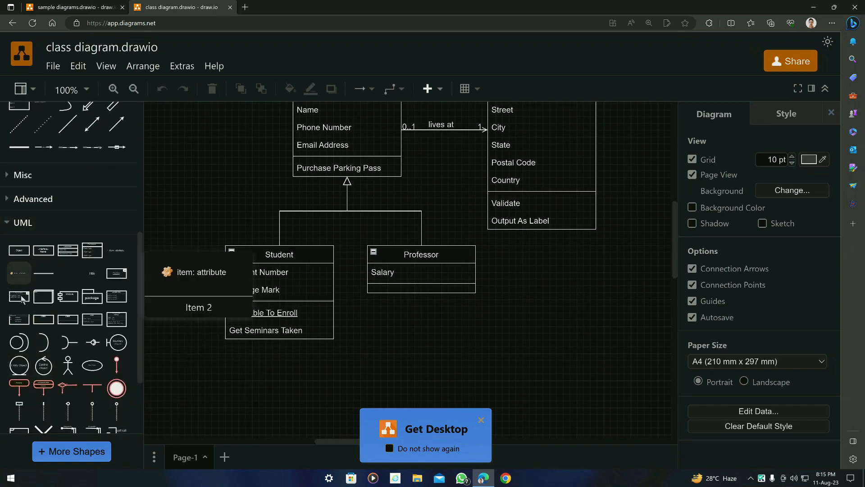
pyautogui.scroll(-3, 63, 361)
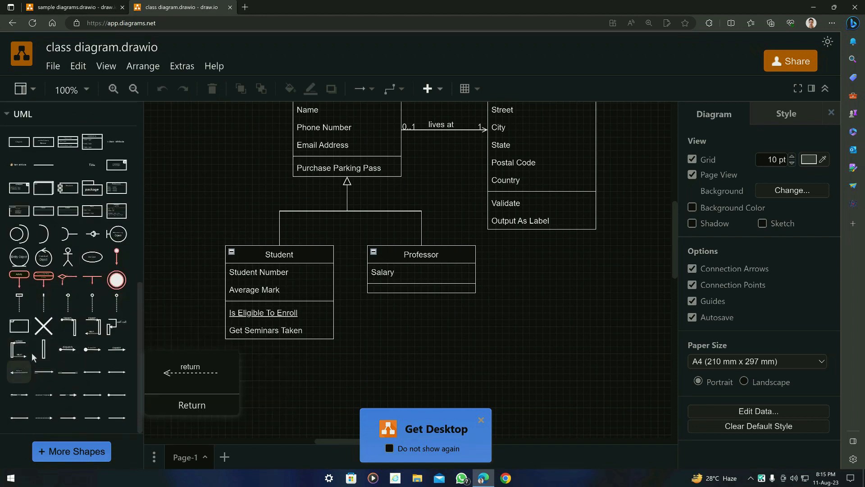
pyautogui.scroll(1, 39, 357)
pyautogui.scroll(3, 73, 299)
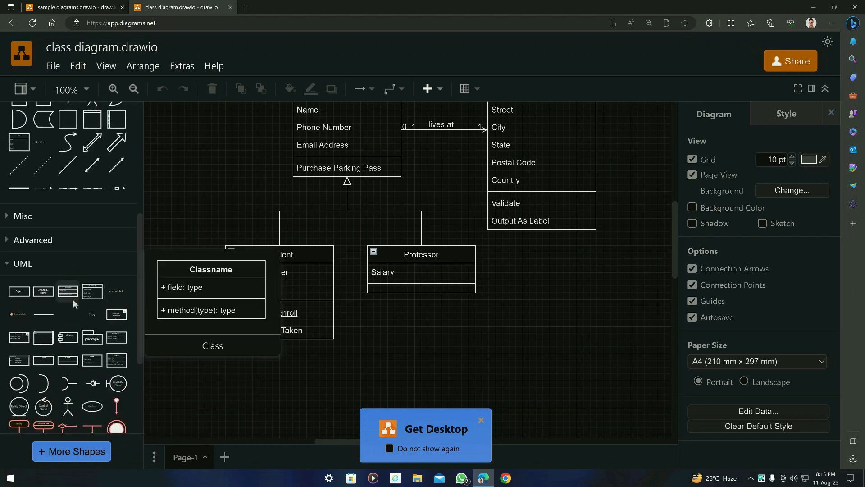
pyautogui.scroll(2, 69, 301)
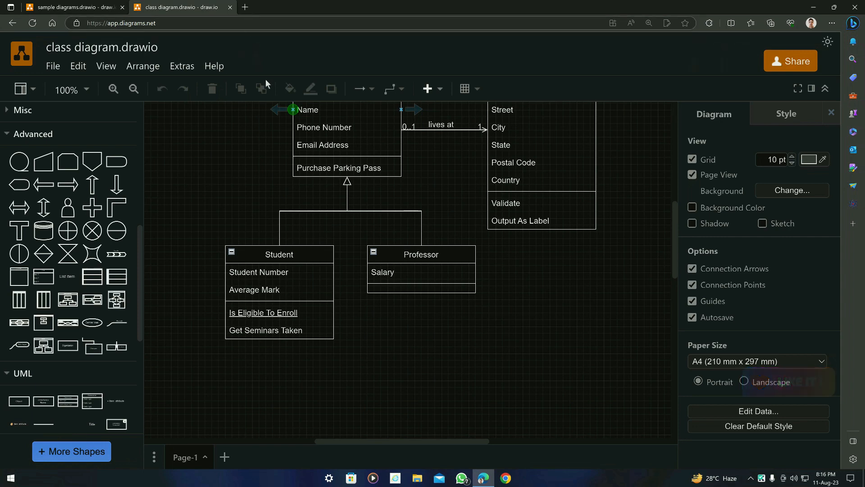
pyautogui.scroll(2, 241, 172)
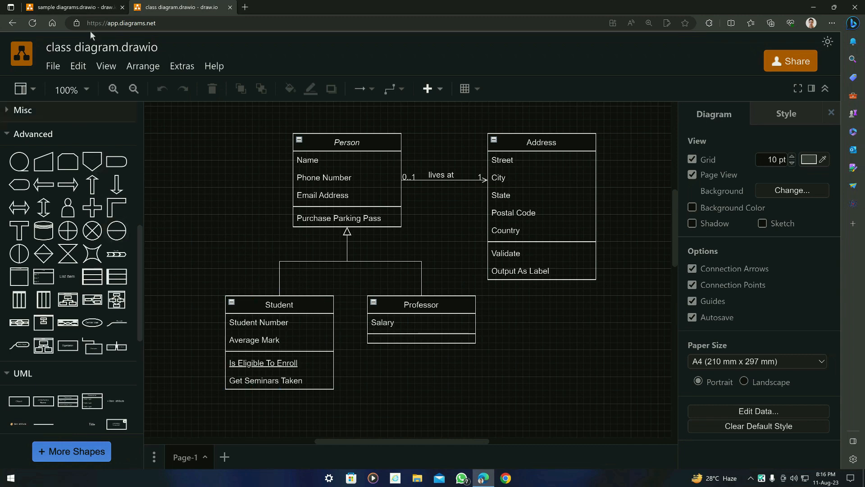
# Switch back to the "sample diagrams" file and apply the light pink style from the second preset palette to the Management class
pyautogui.click(90, 8)
pyautogui.click(452, 137)
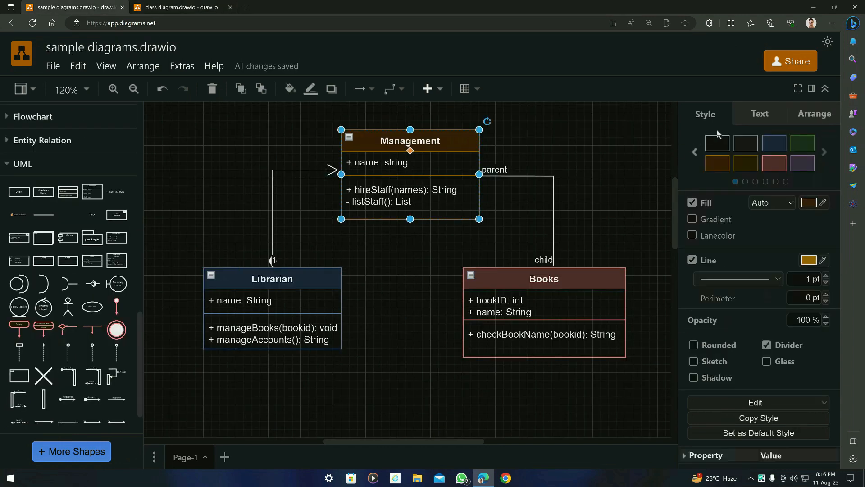
pyautogui.click(612, 176)
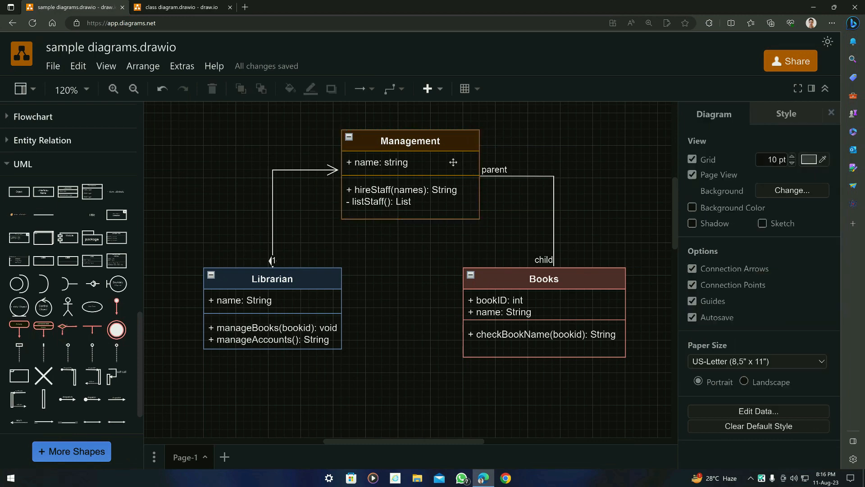
pyautogui.click(453, 162)
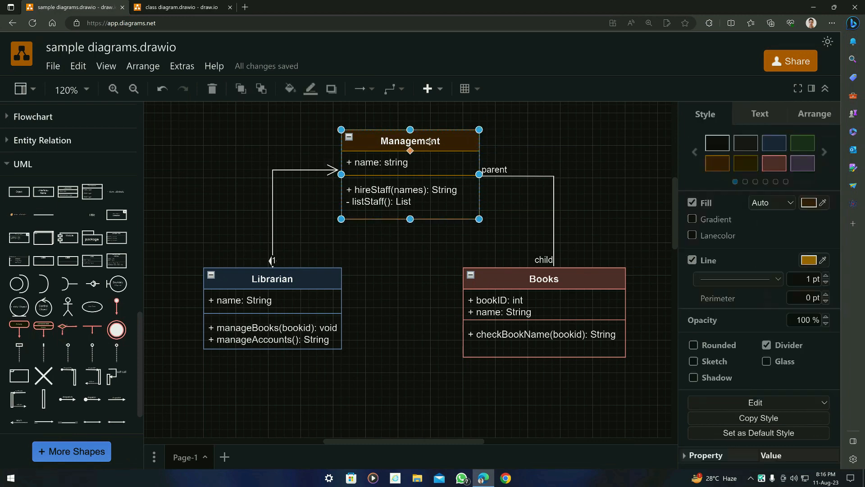
pyautogui.click(764, 181)
pyautogui.click(746, 163)
pyautogui.click(539, 160)
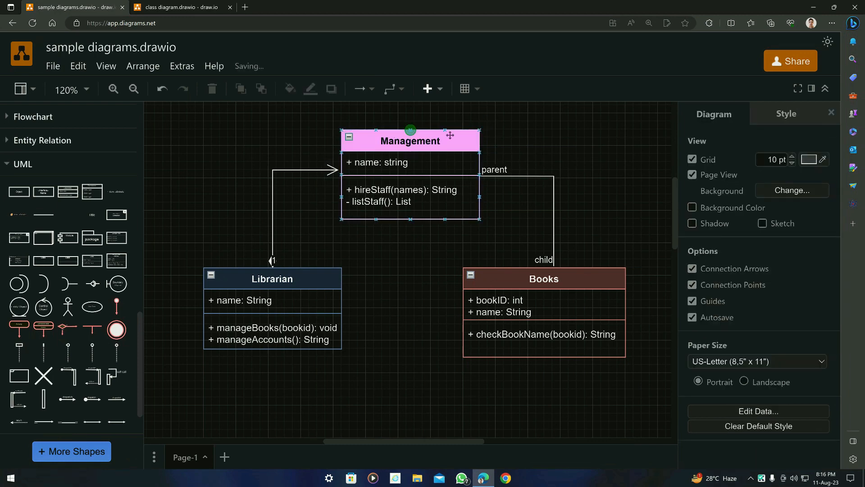
# Apply the bright blue preset style to the Books class, clear the selection and review the whole diagram
pyautogui.click(558, 279)
pyautogui.click(802, 142)
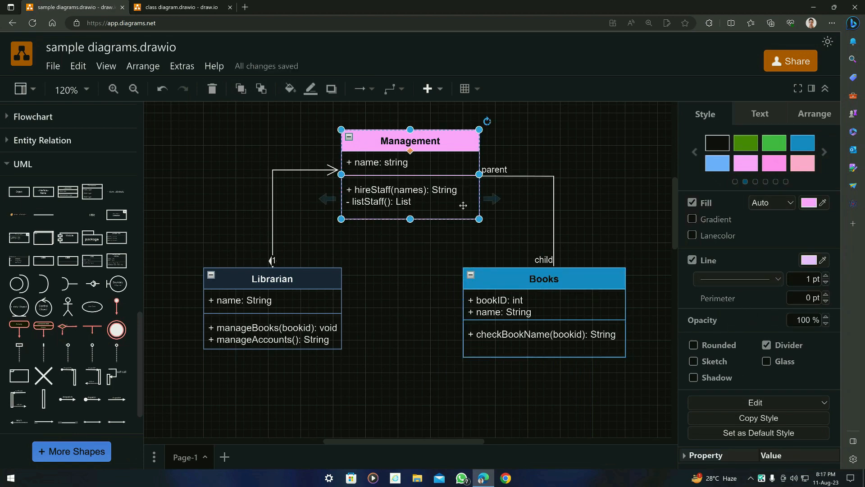
pyautogui.click(453, 261)
pyautogui.scroll(-5, 279, 278)
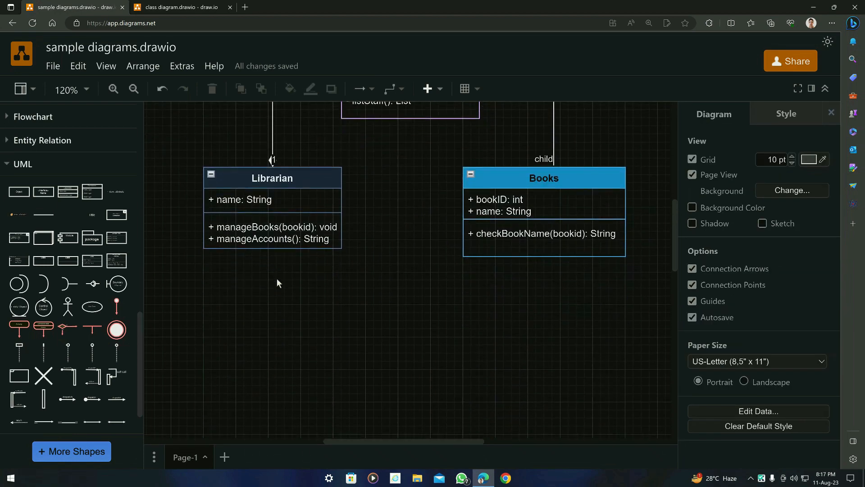
pyautogui.scroll(5, 277, 279)
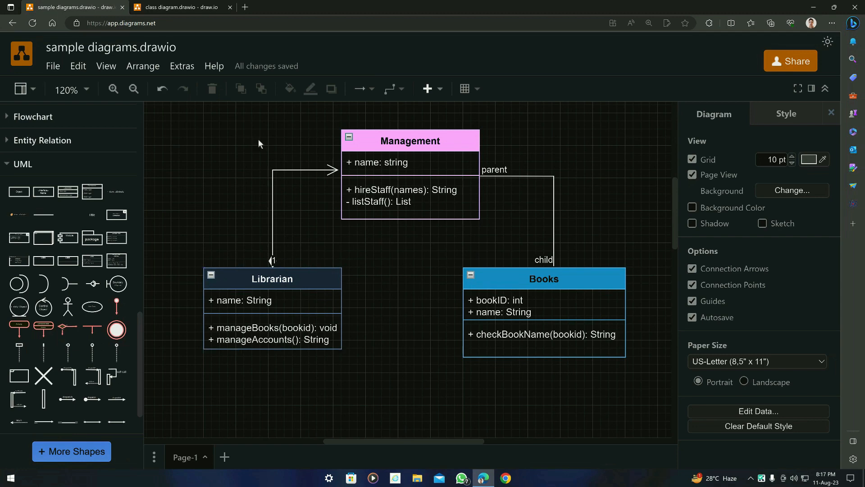